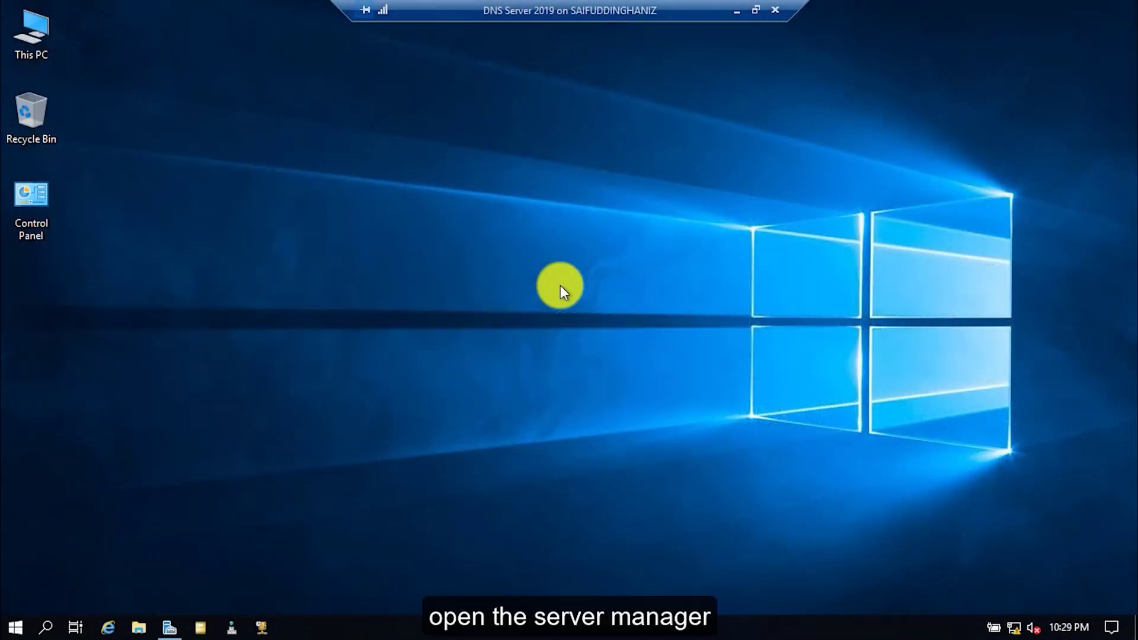
Open Server Manager from the taskbar to show its Dashboard.
left_click(169, 627)
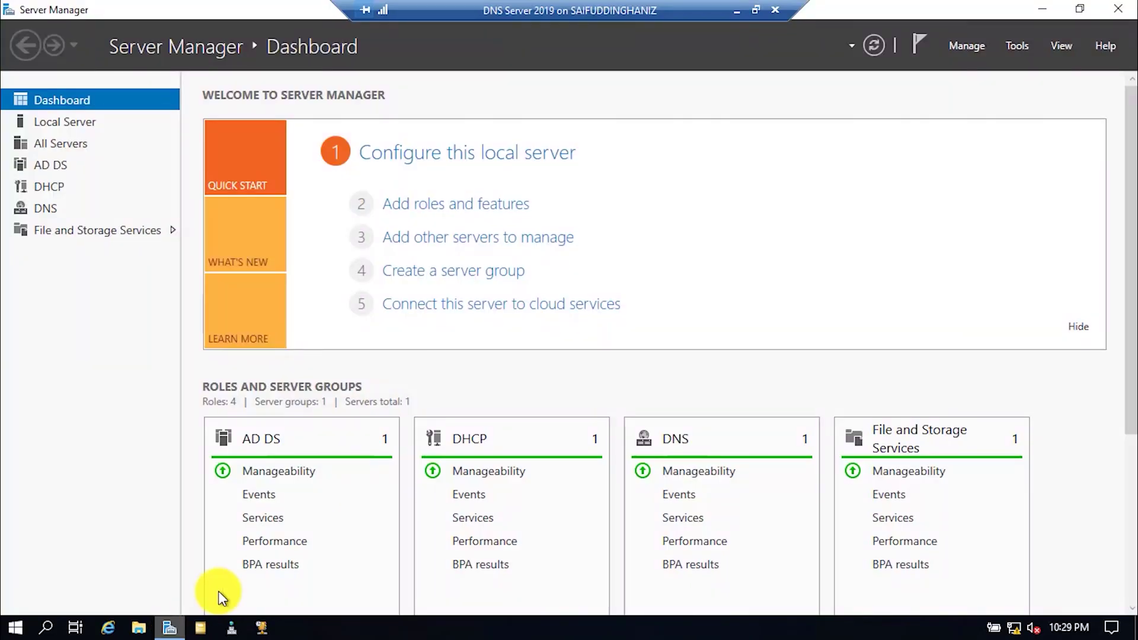
Launch the DHCP console maximized and expand net-server-1.techforall.com > IPv4 > Filters.
left_click(999, 53)
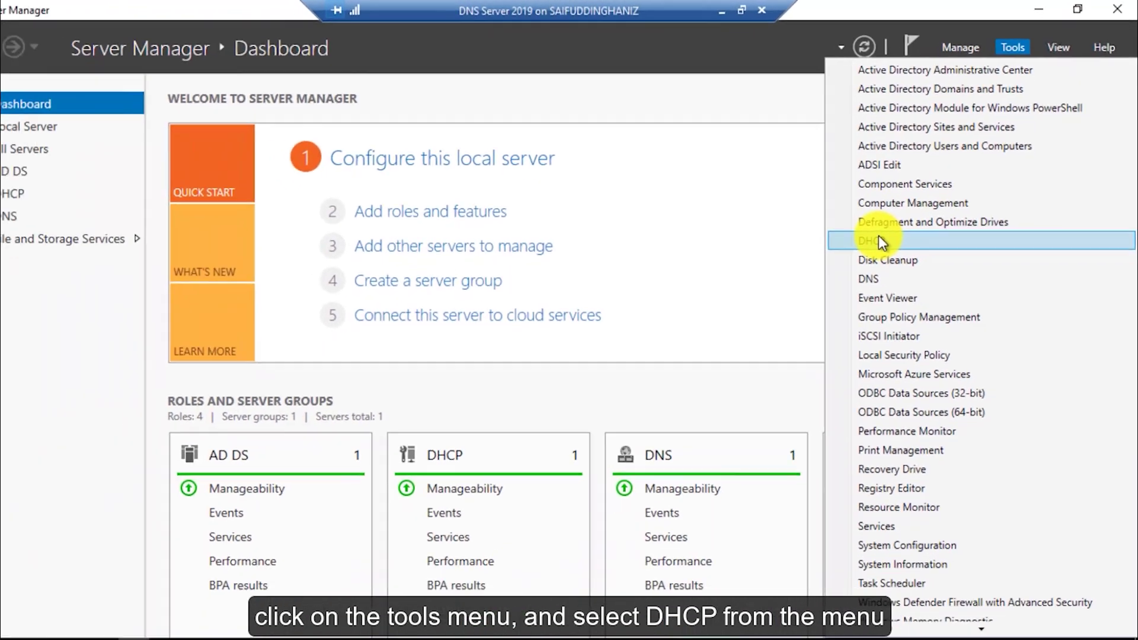
left_click(878, 239)
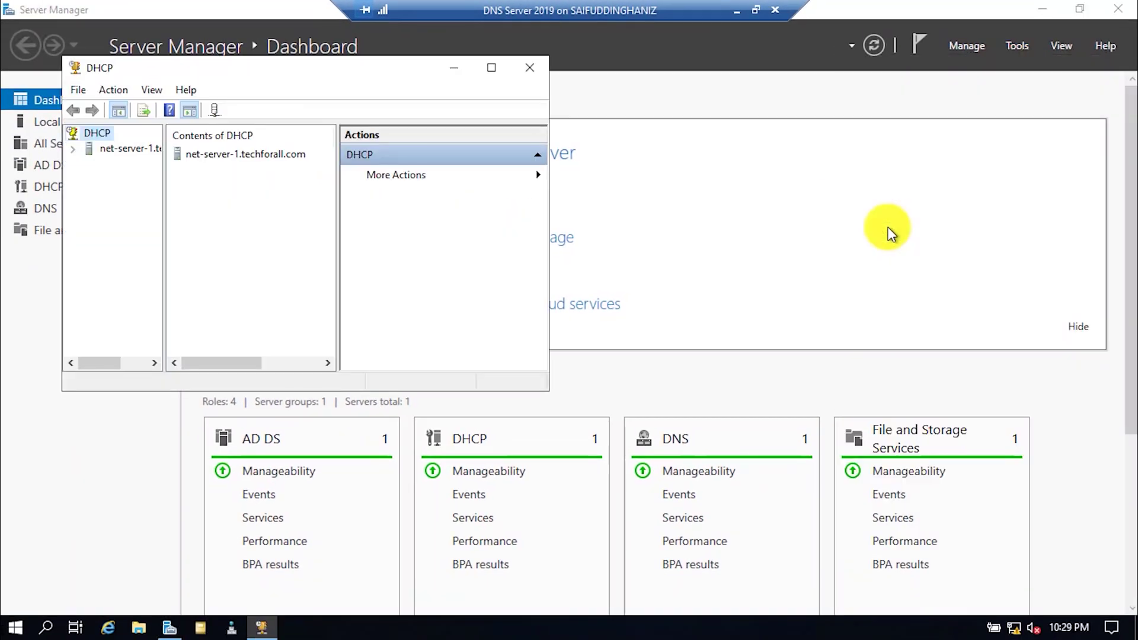
left_click(1043, 9)
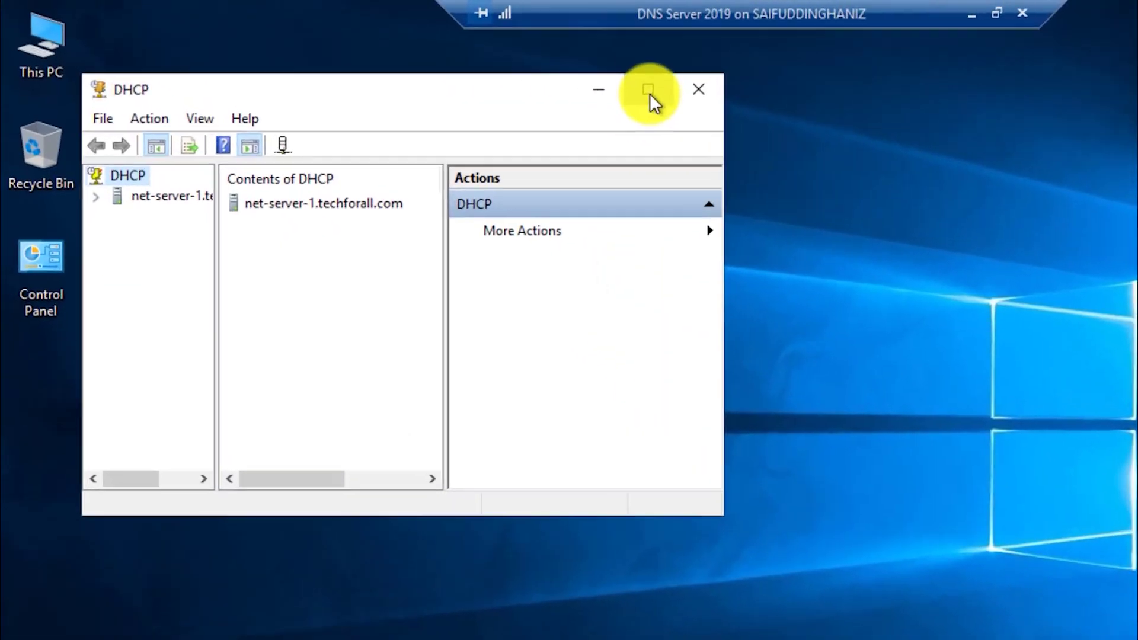
left_click(649, 94)
double_click(80, 131)
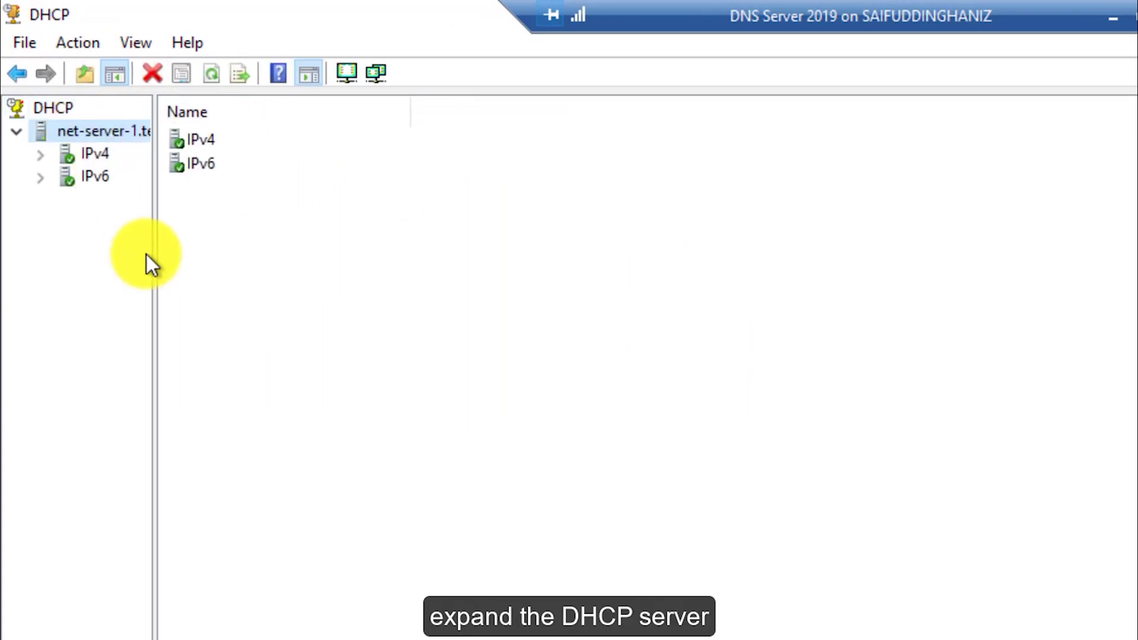
left_click_drag(154, 254, 283, 251)
double_click(66, 155)
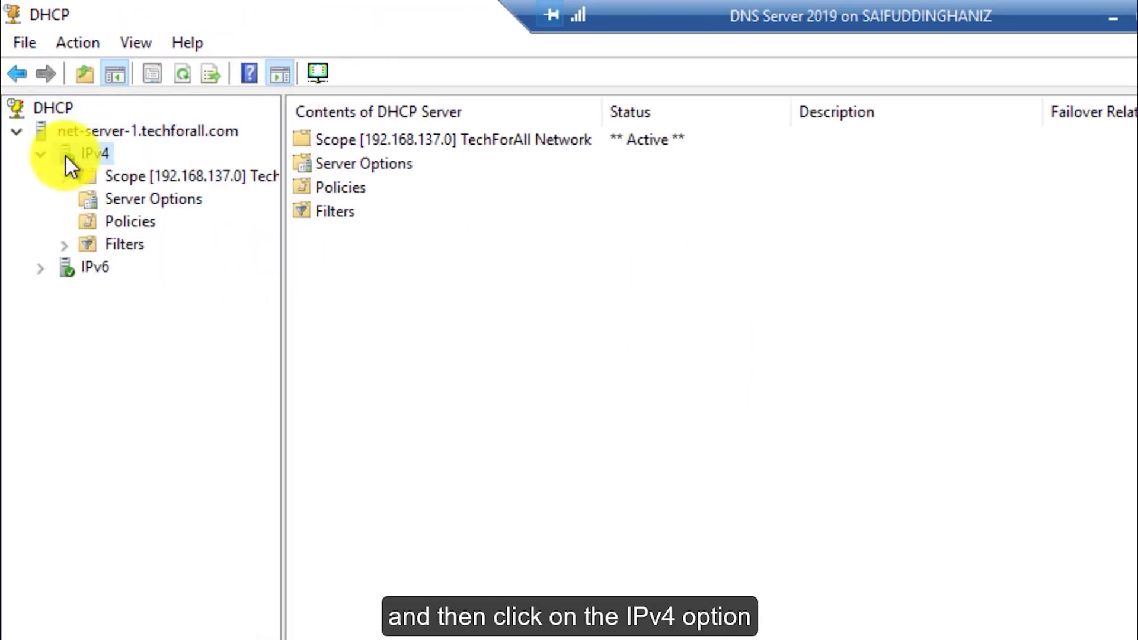
double_click(100, 244)
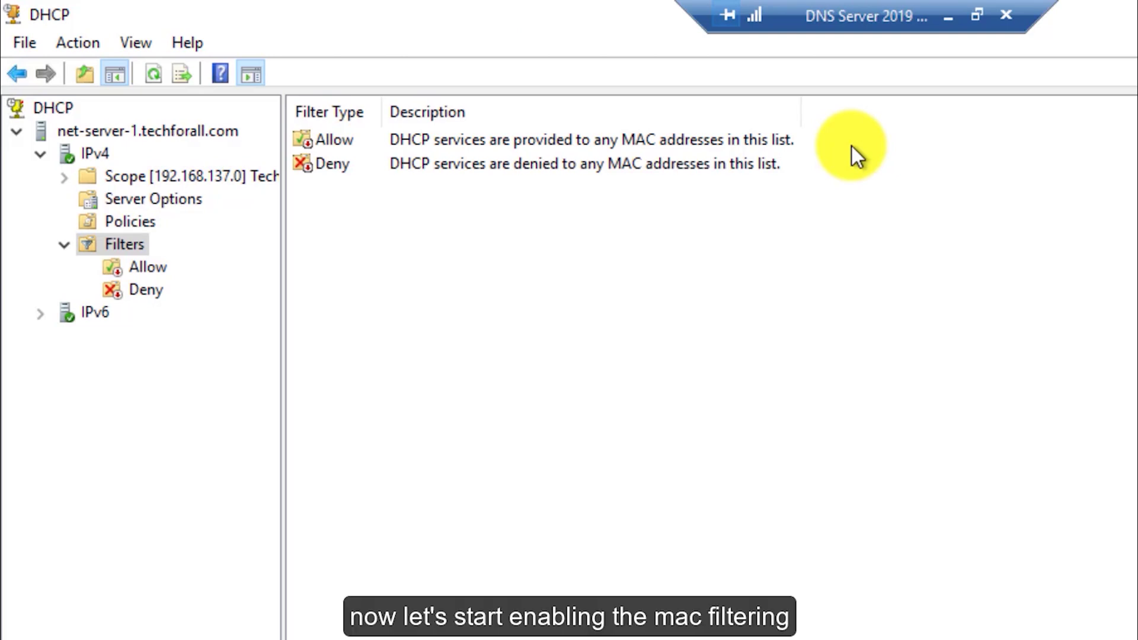
Enable the Allow filter and the Deny filter under IPv4 Filters.
left_click(150, 268)
right_click(150, 268)
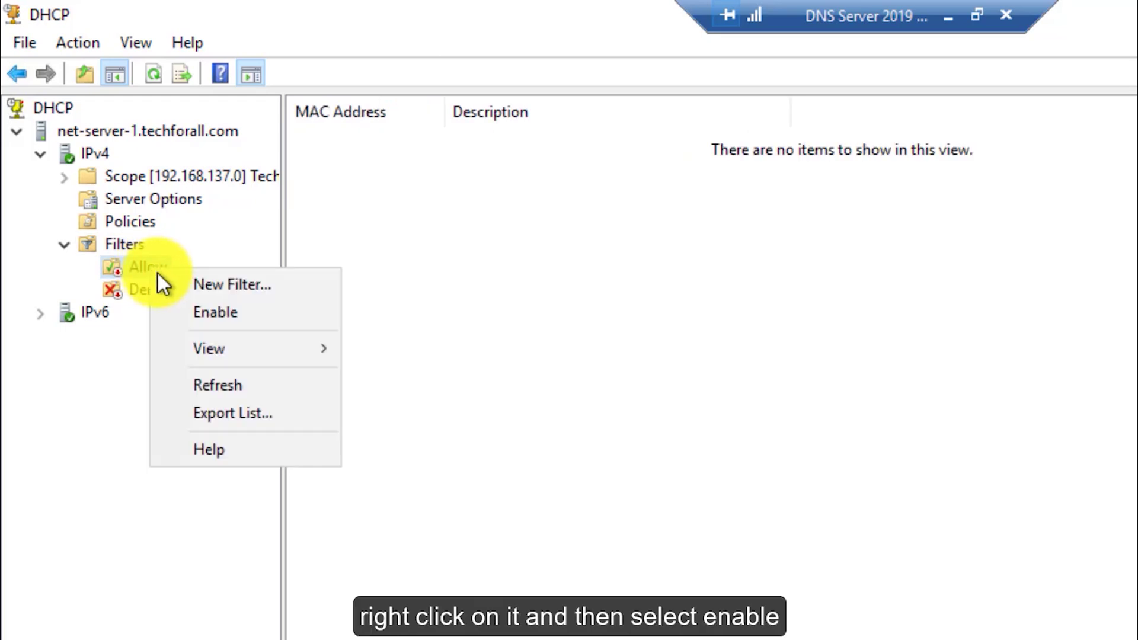
left_click(246, 320)
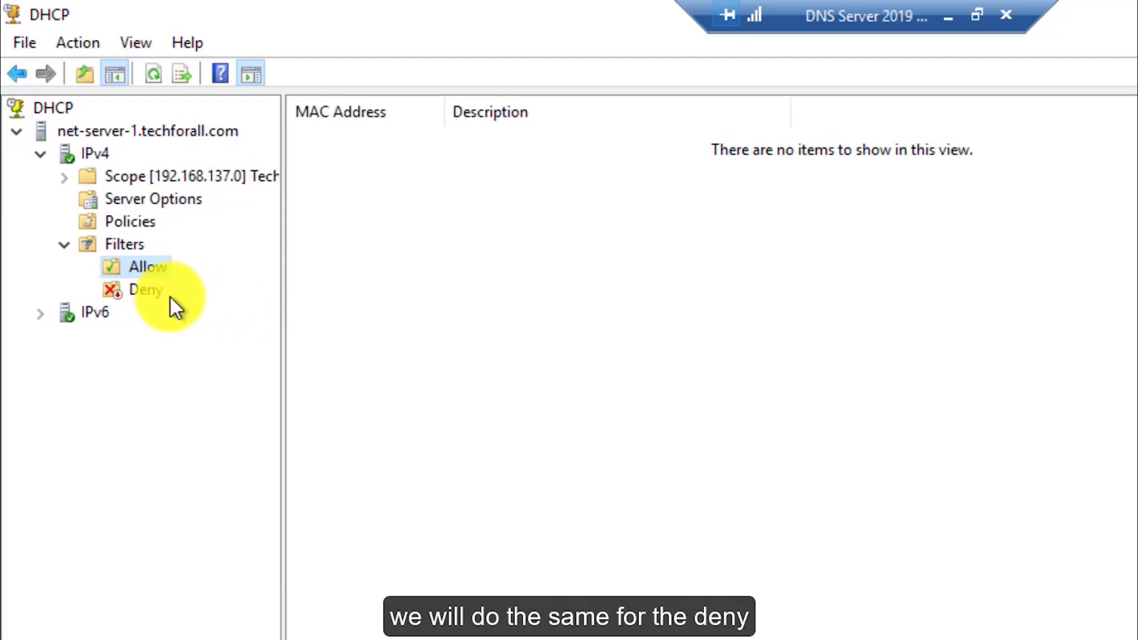
right_click(151, 289)
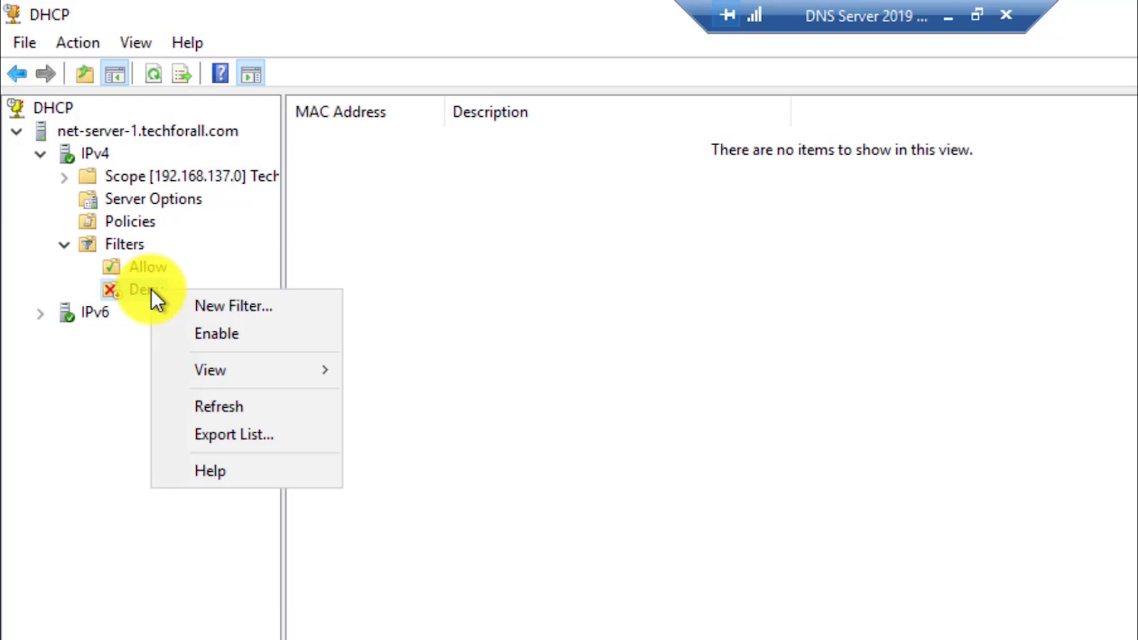
left_click(196, 333)
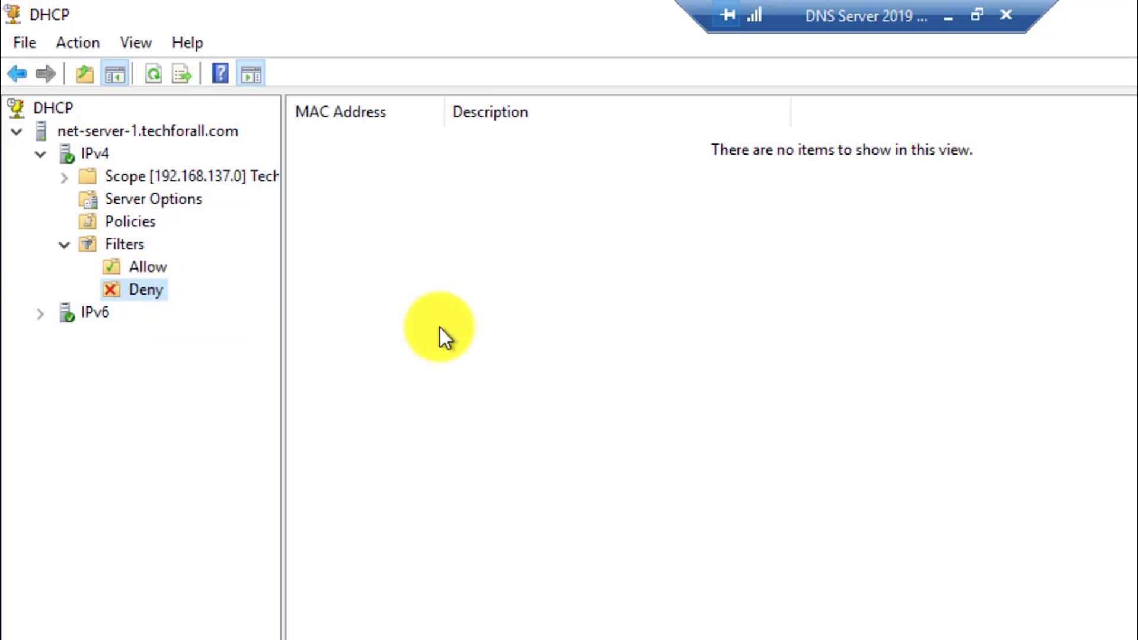
left_click(161, 268)
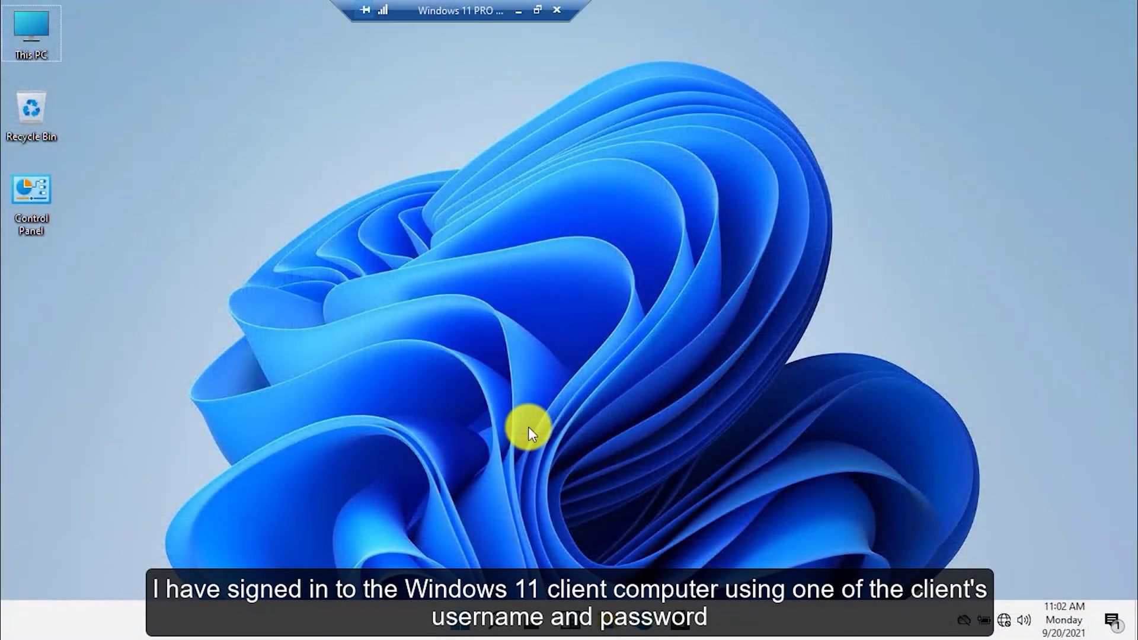
View the Windows 11 PC's system information from This PC Properties.
right_click(38, 31)
left_click(119, 229)
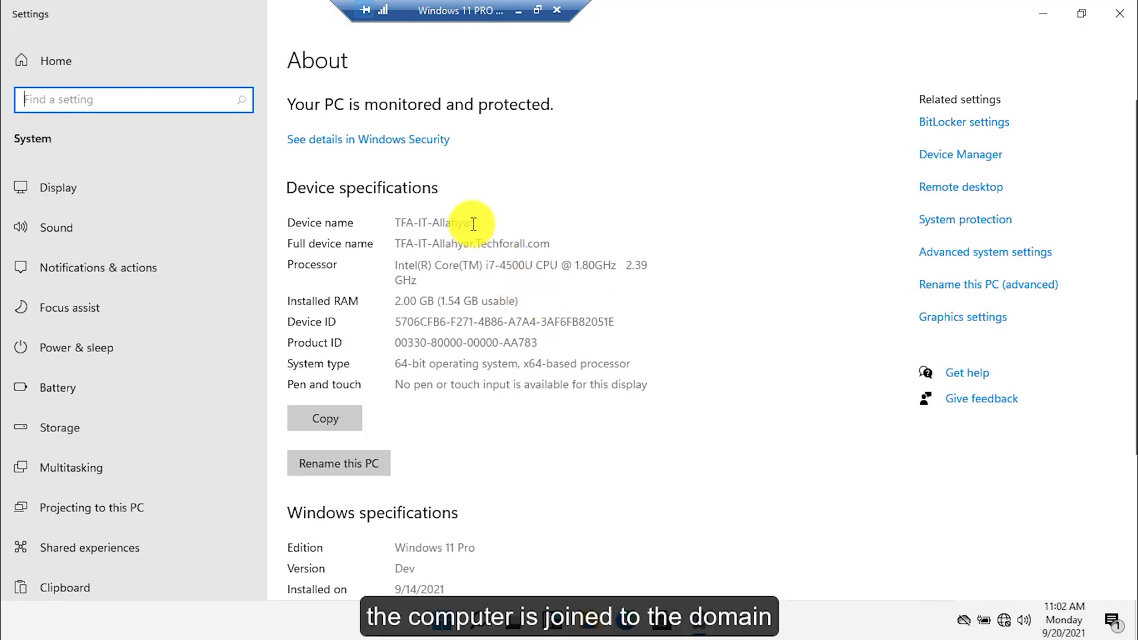
left_click(1120, 13)
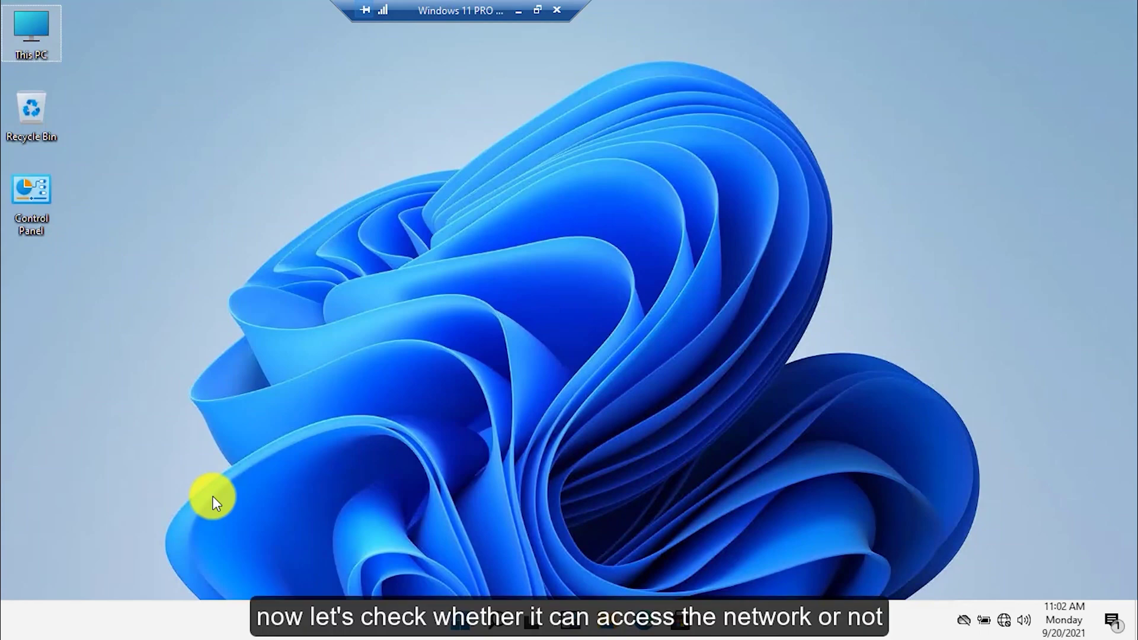
Run ipconfig in Command Prompt, showing IPv4 192.168.137.52 and gateway 192.168.137.1.
key("super+r")
key("Return")
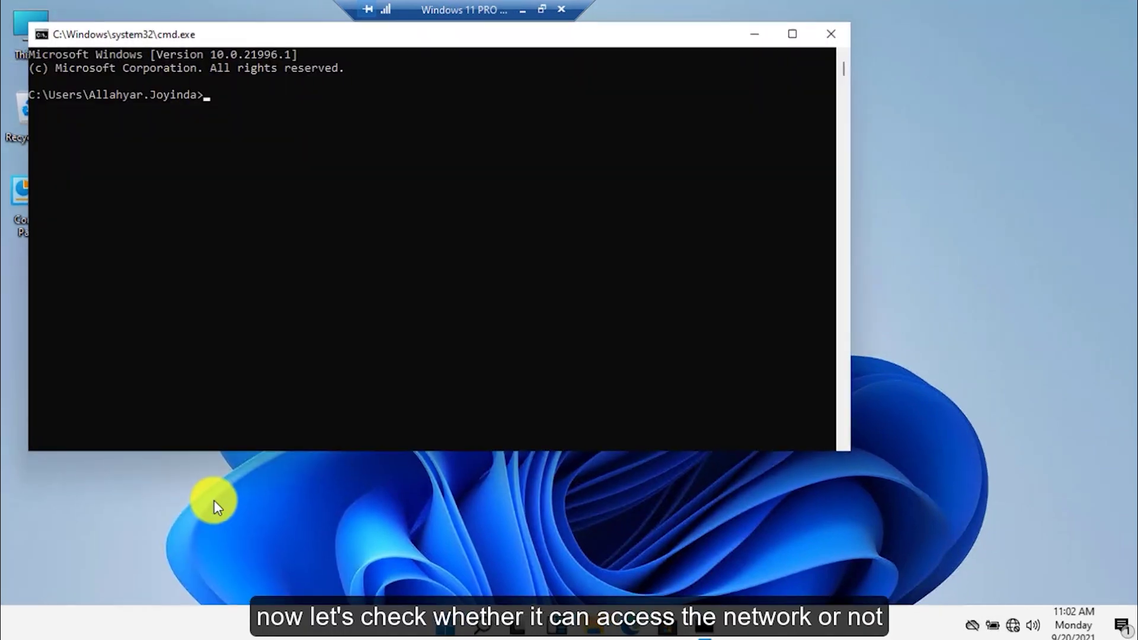
type("ipconfig")
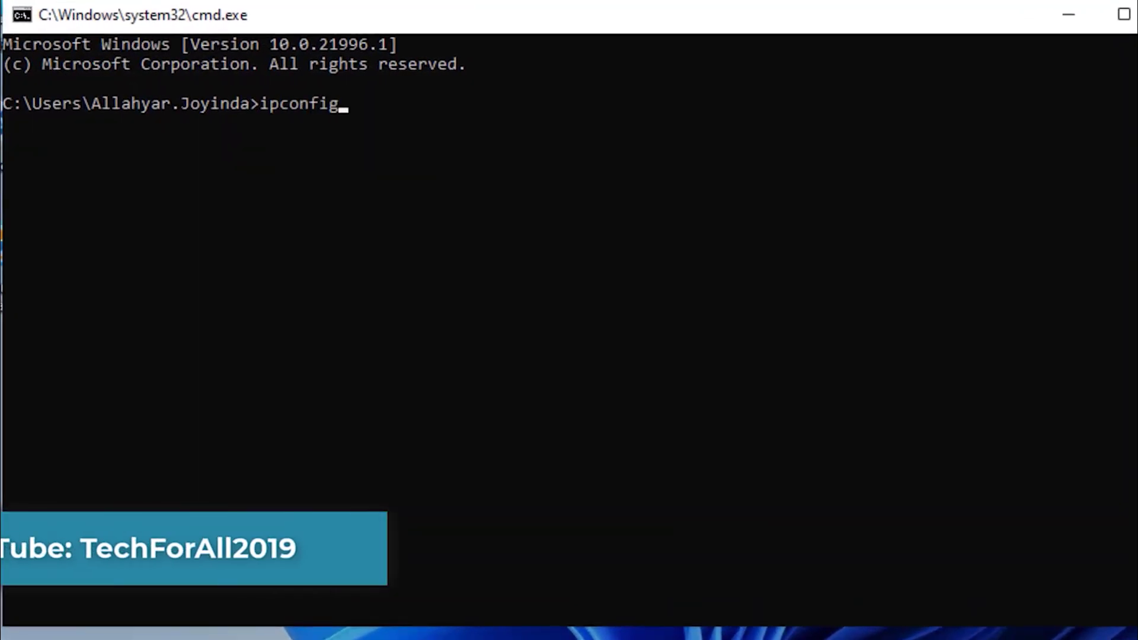
key("Return")
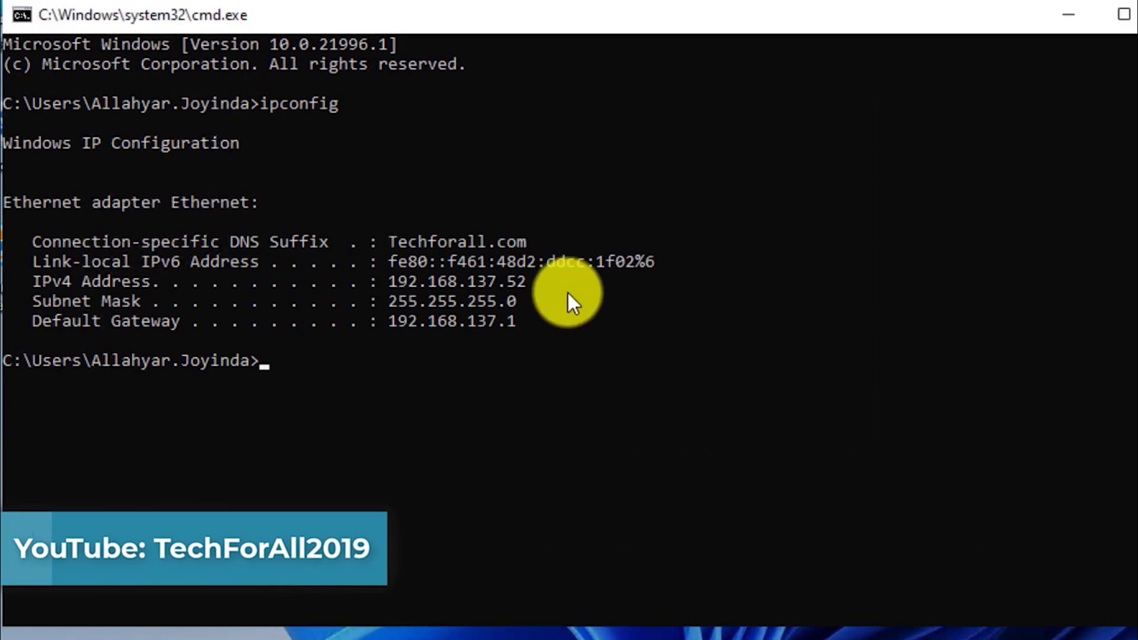
left_click(570, 320)
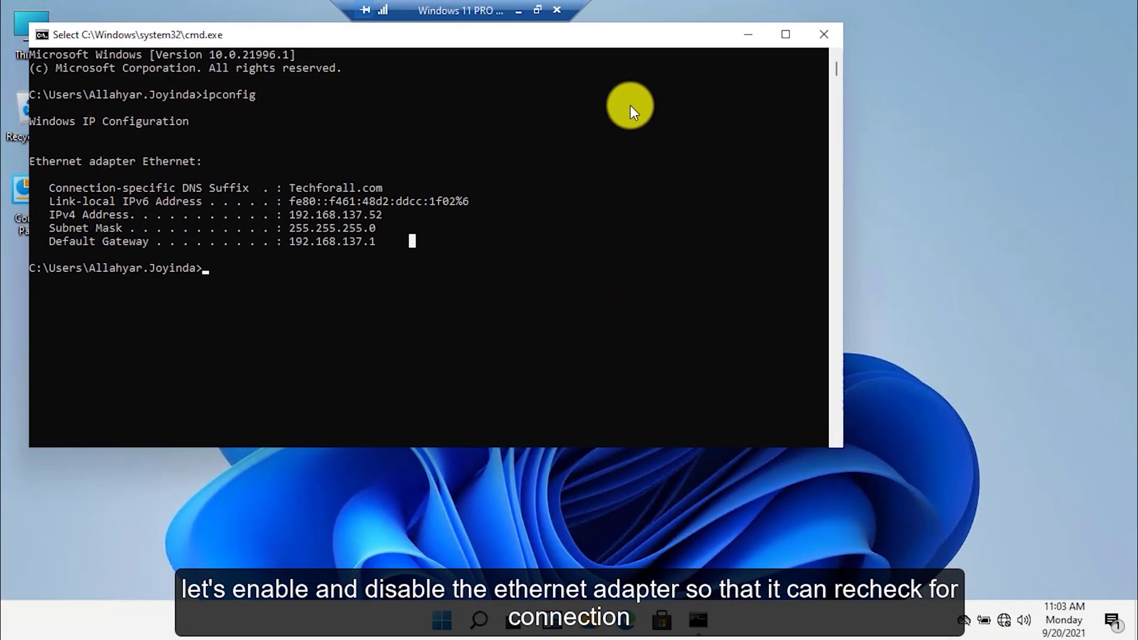
Open Network Connections with ncpa.cpl and disable the Ethernet adapter.
key("super+r")
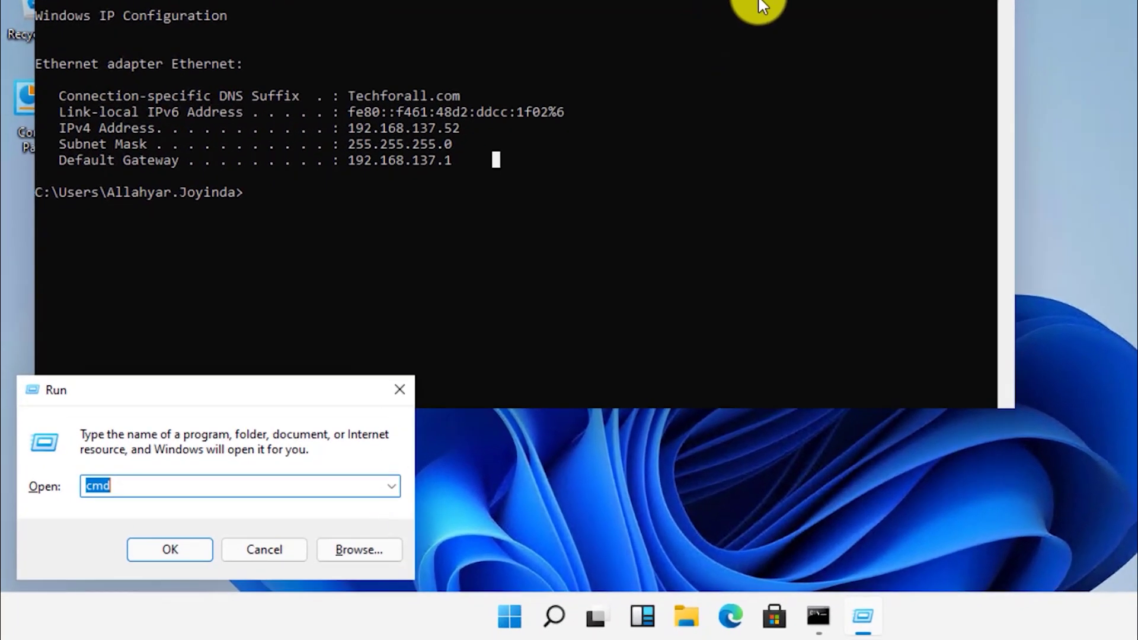
type("ncpa.cp")
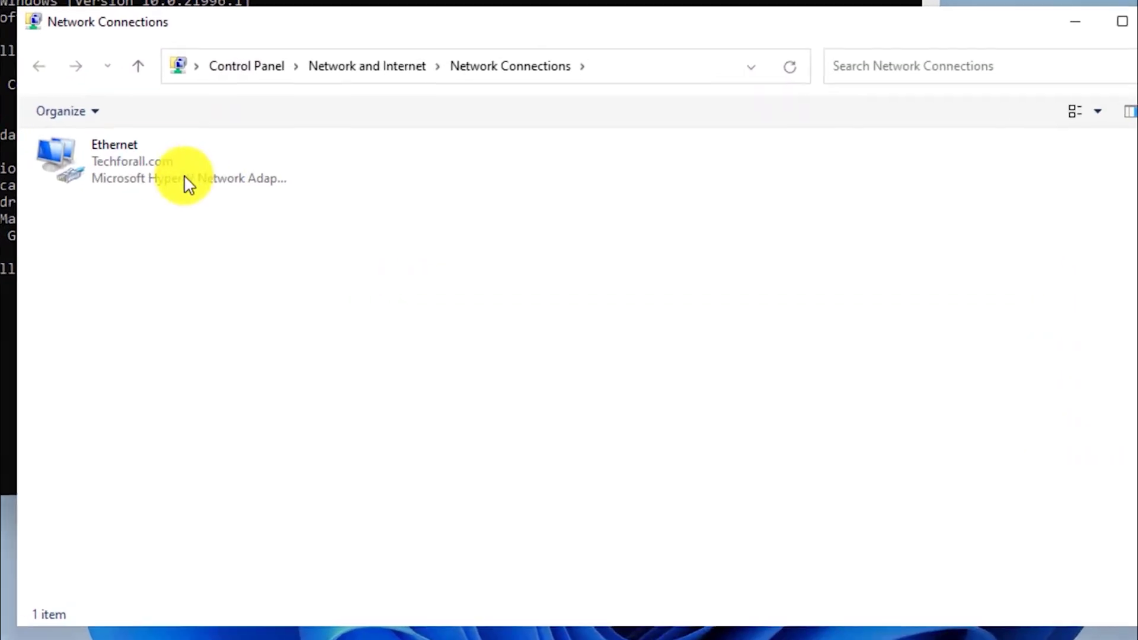
right_click(232, 194)
right_click(167, 172)
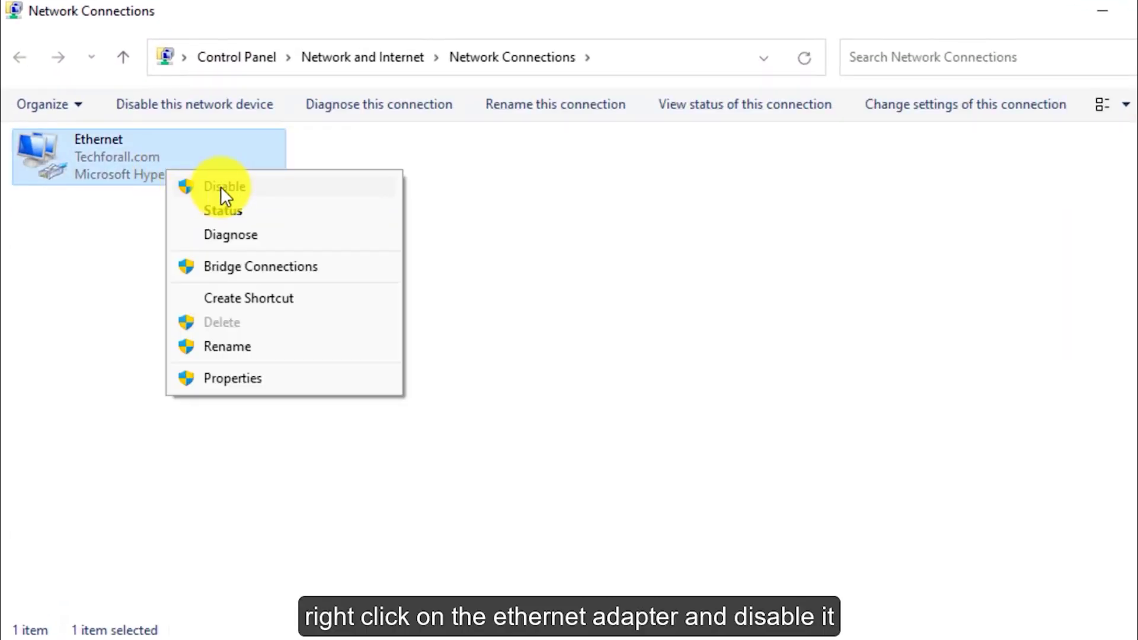
left_click(221, 186)
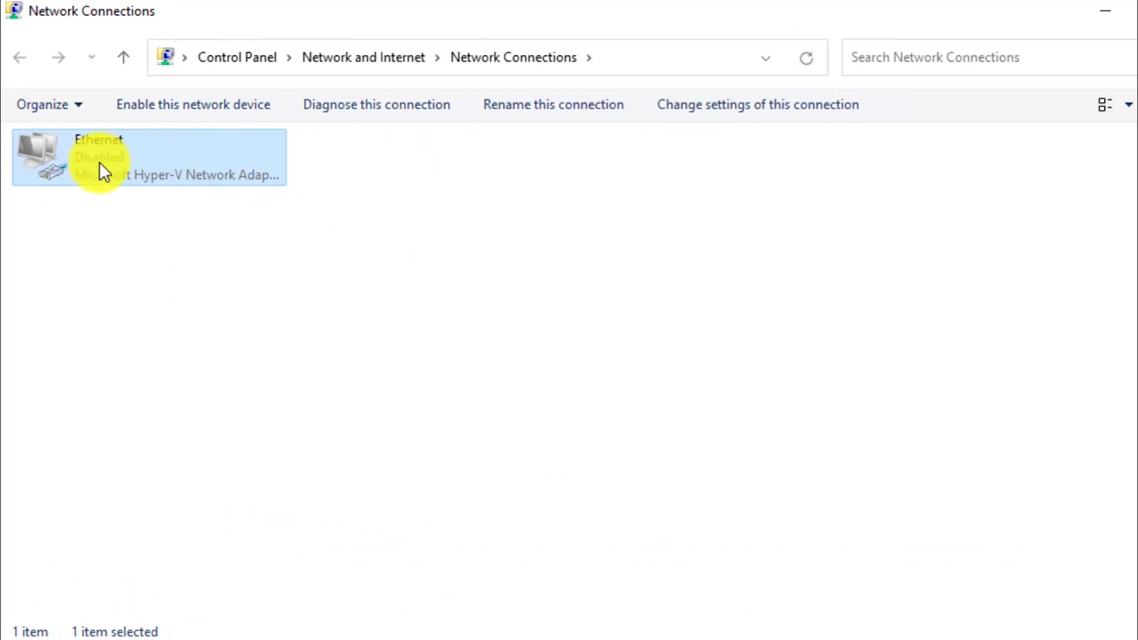
Re-enable the Ethernet adapter, approving with the administrator account and its password.
right_click(137, 166)
left_click(176, 183)
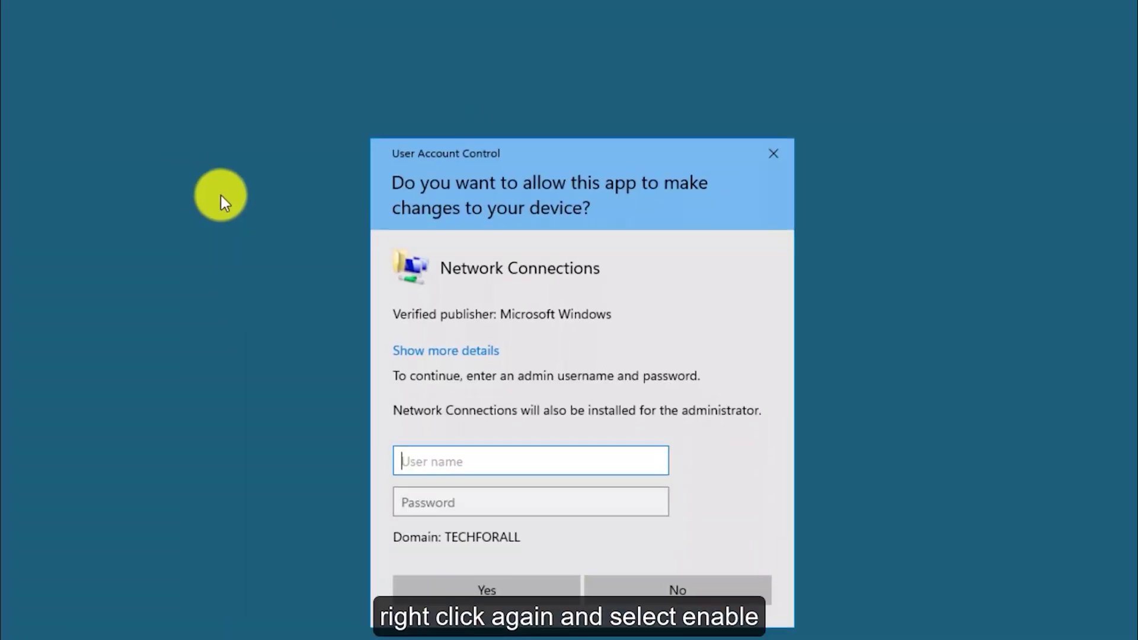
type("administrator")
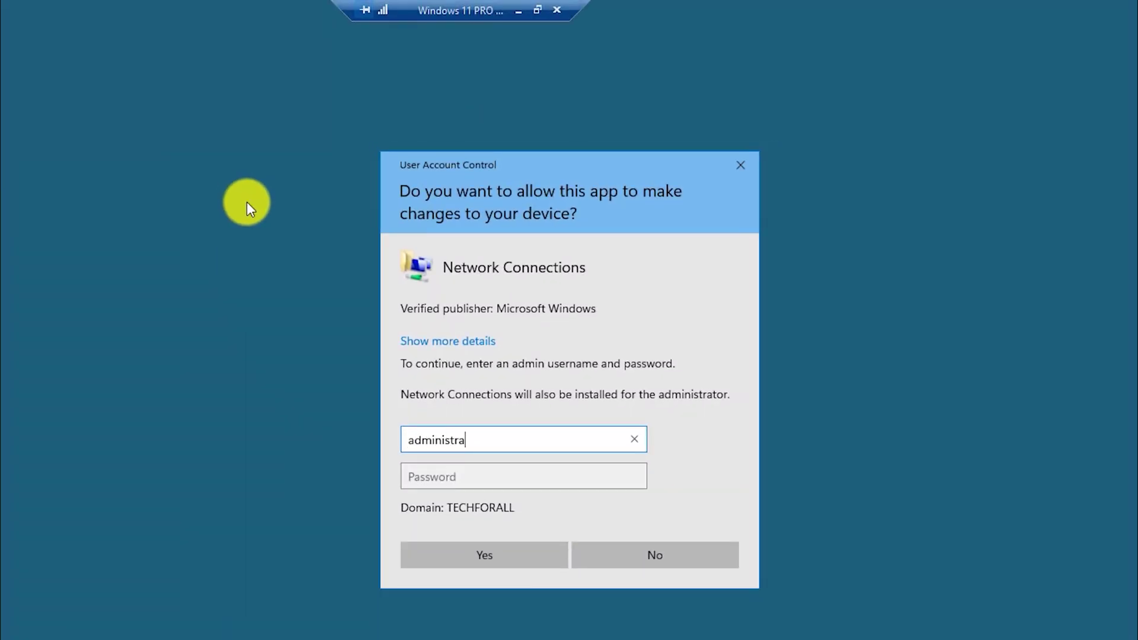
key("Tab")
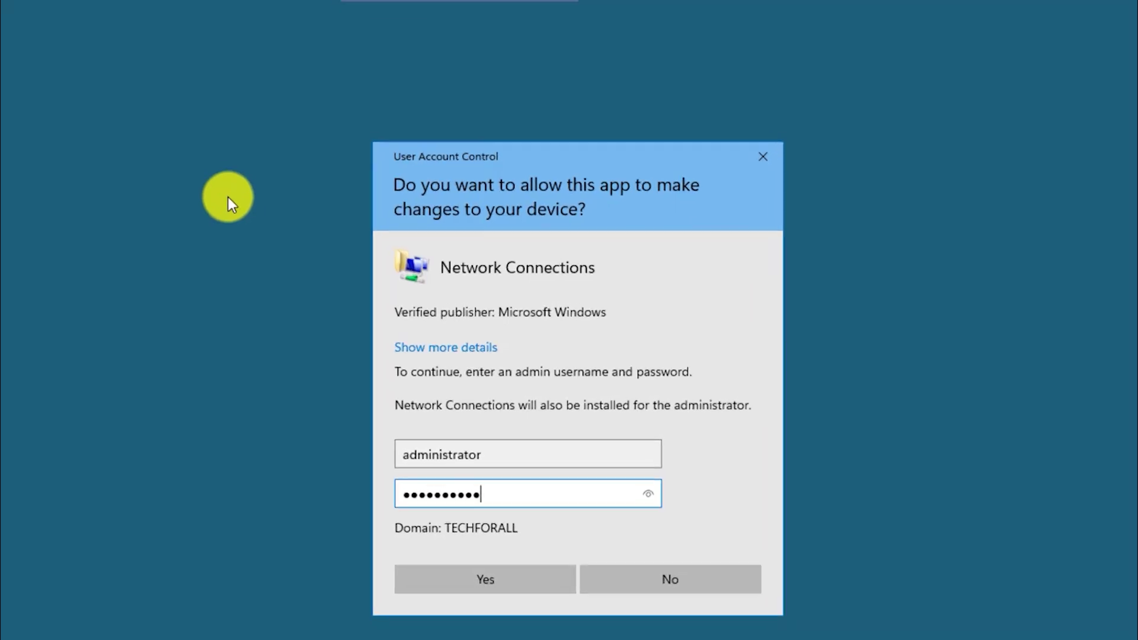
key("Return")
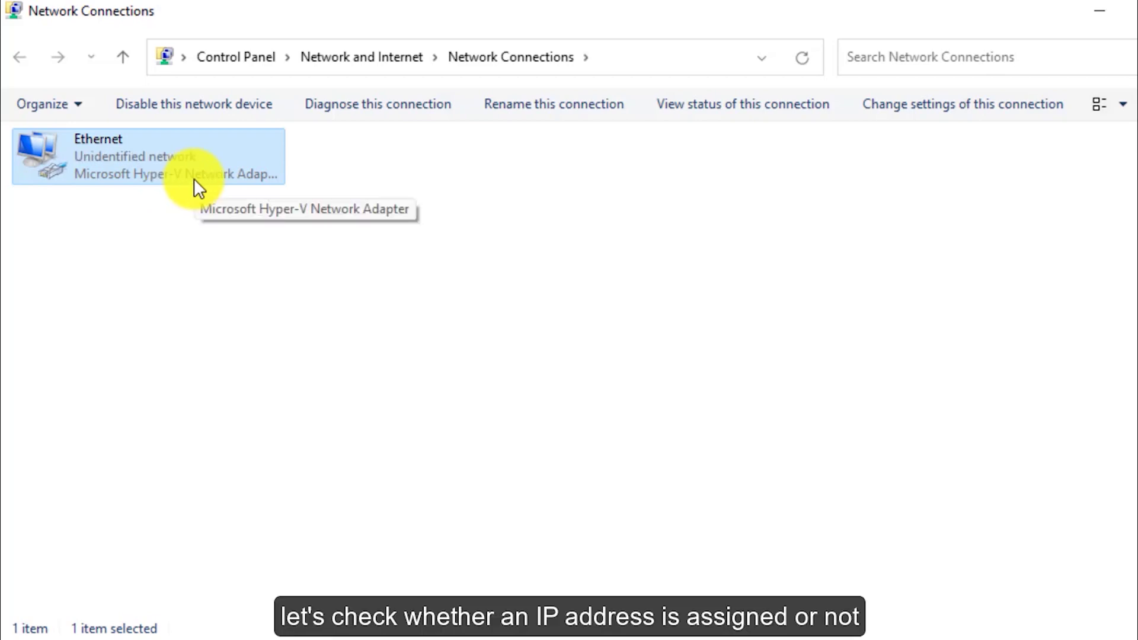
In Ethernet details, read autoconfiguration address 169.254.31.2 and MAC 00-15-5D-4C-08-02.
double_click(194, 179)
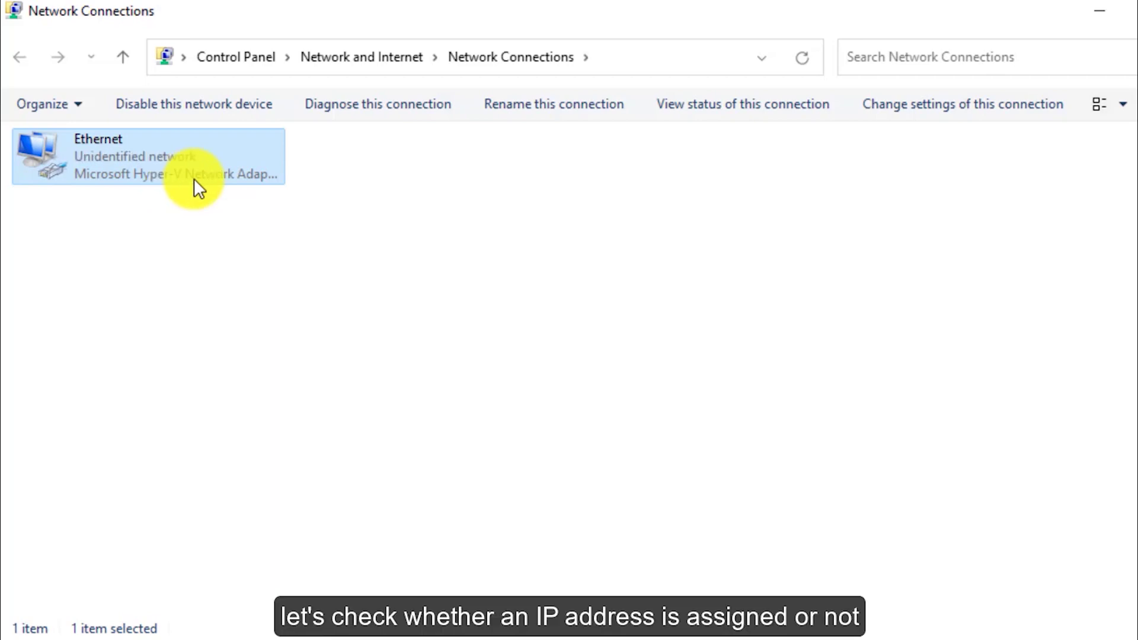
left_click(497, 313)
left_click(621, 296)
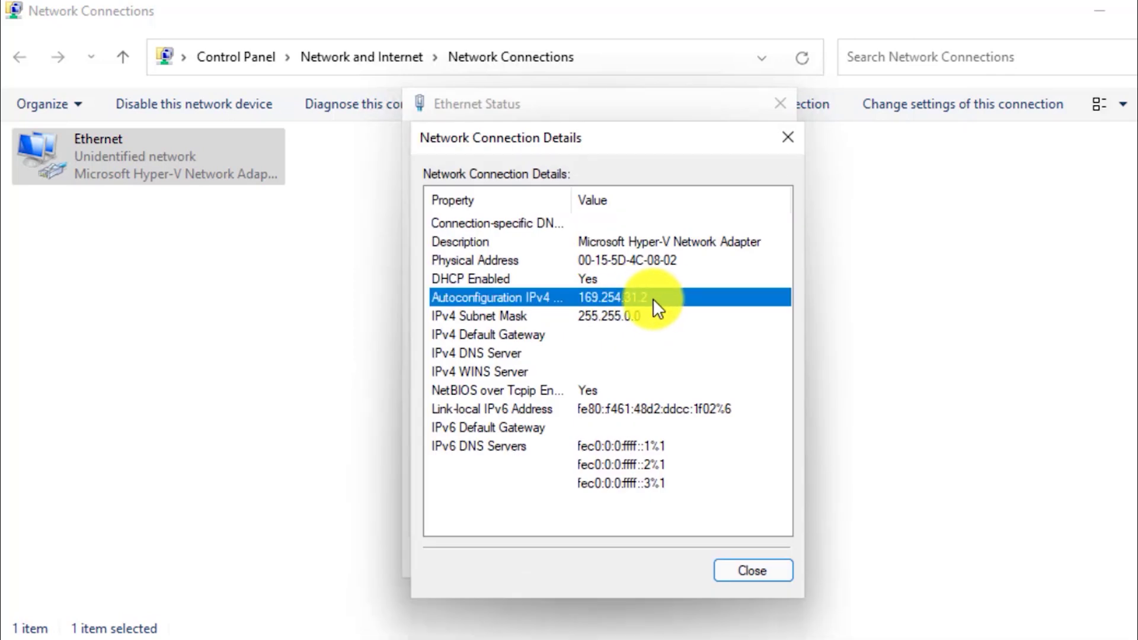
left_click(632, 261)
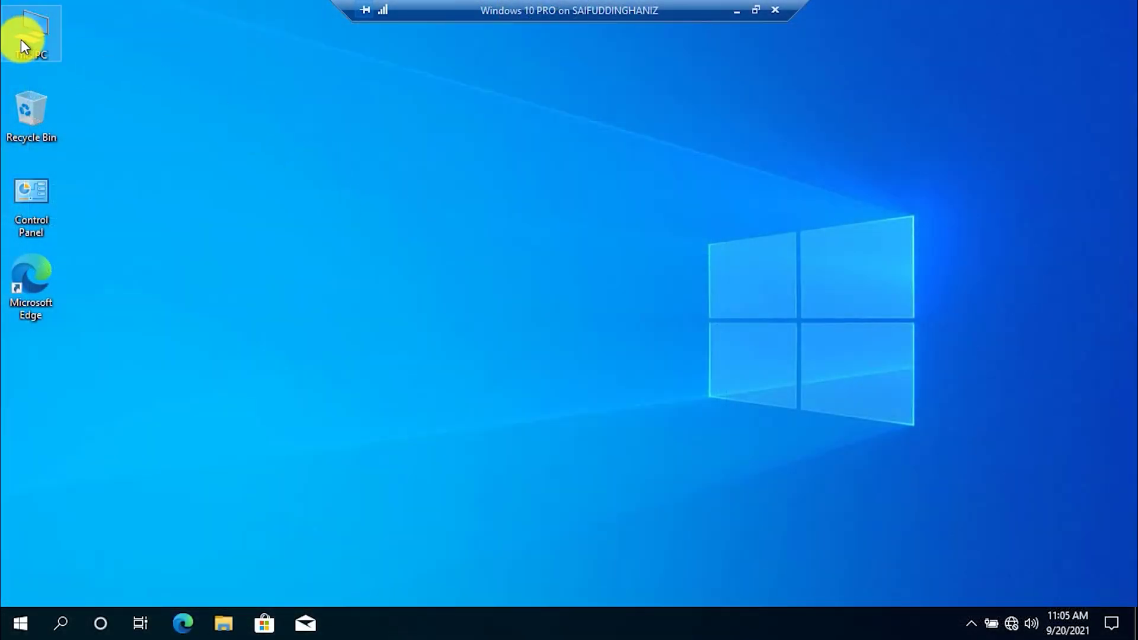
Check the Windows 10 system details, then open Network Connections with ncpa.cpl.
key("super+i")
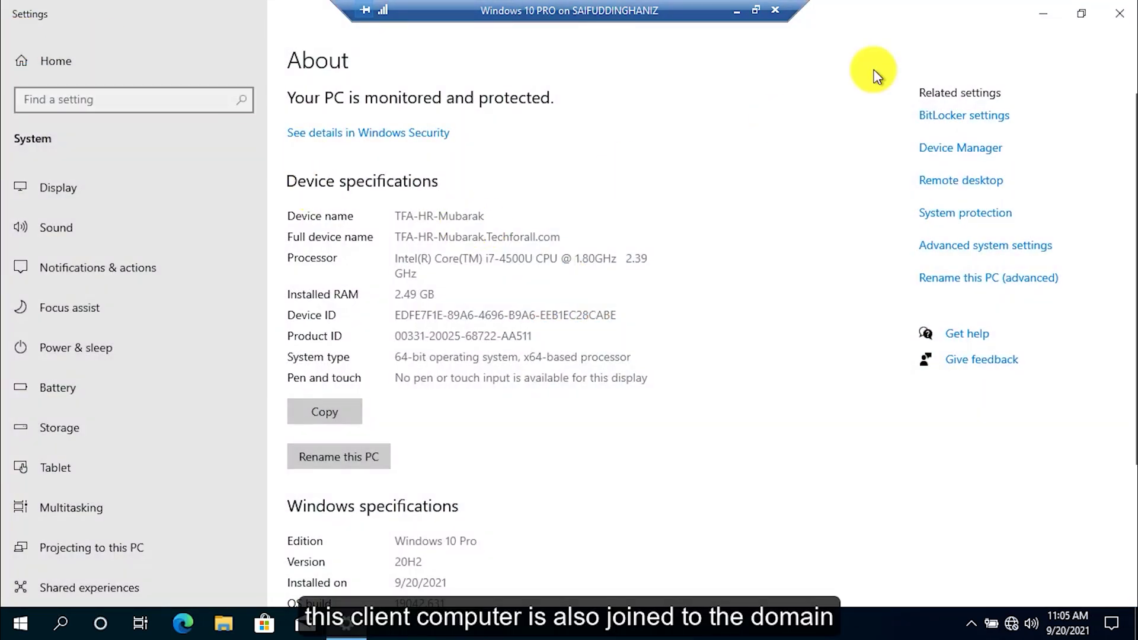
left_click(1109, 13)
key("super+r")
type("ncpa.c")
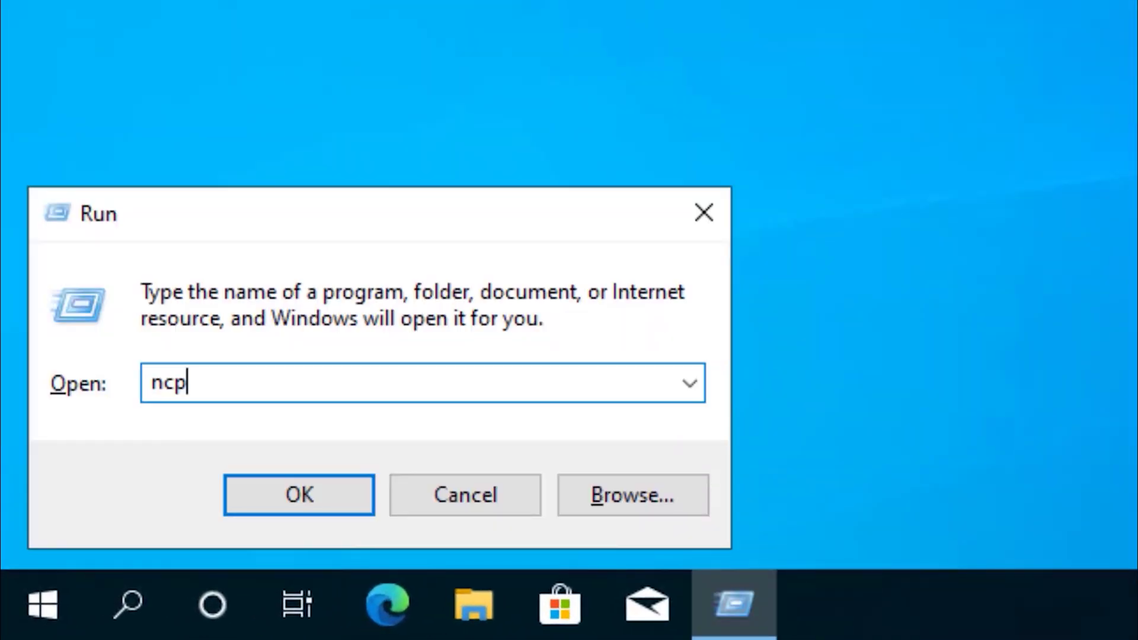
key("BackSpace")
type("cp")
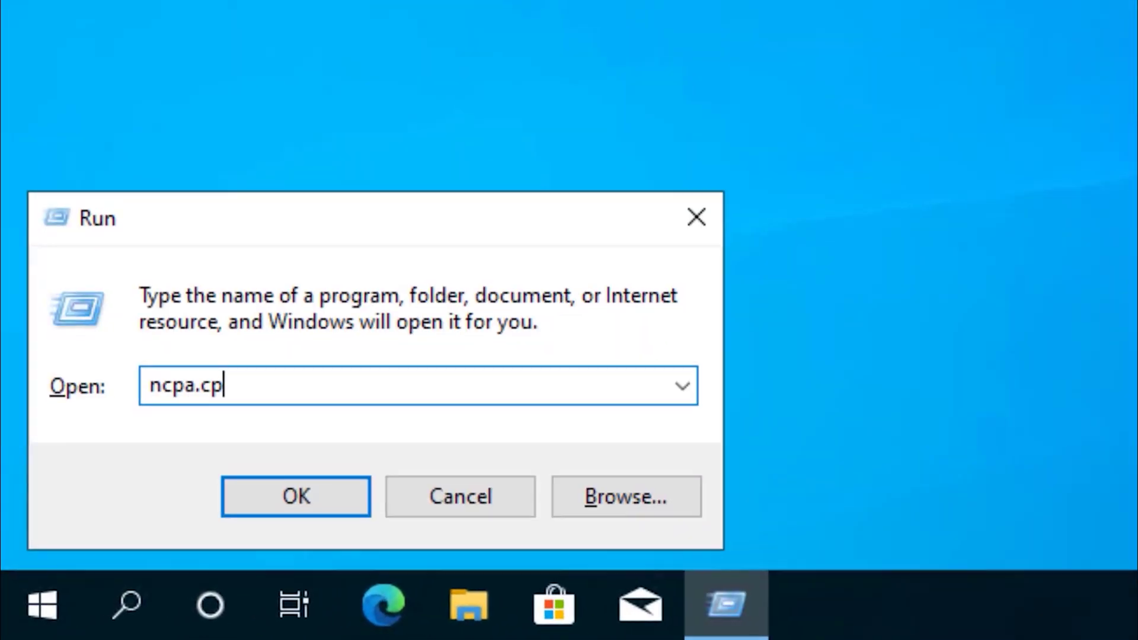
type("l")
key("Return")
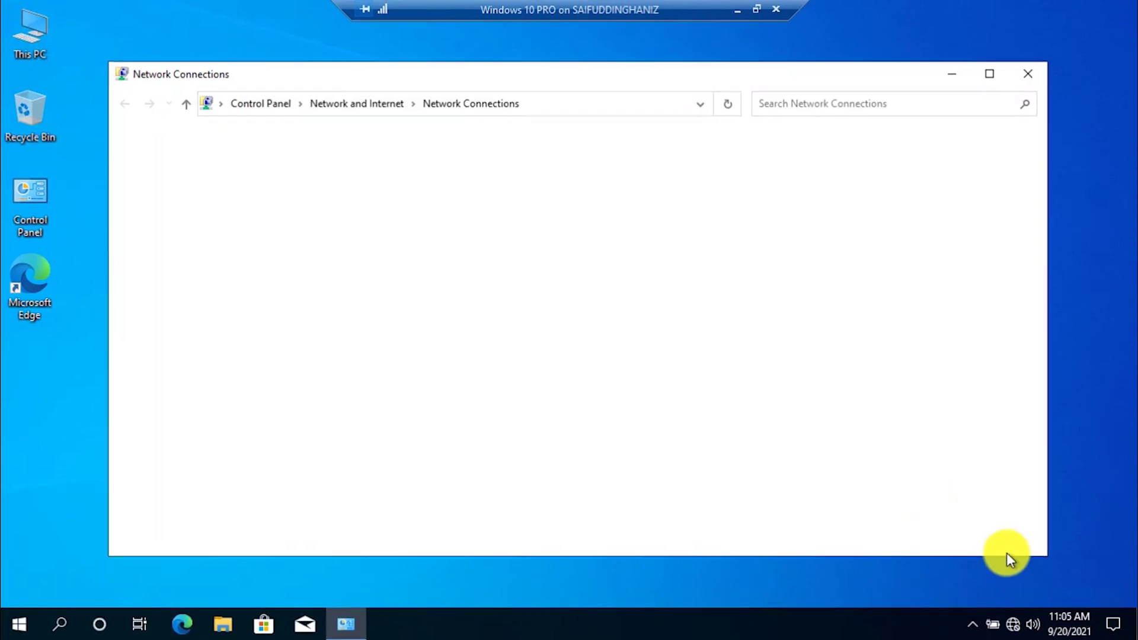
Confirm the Ethernet adapter's IPv4 address 192.168.137.53 in connection details, then close both dialogs.
double_click(135, 163)
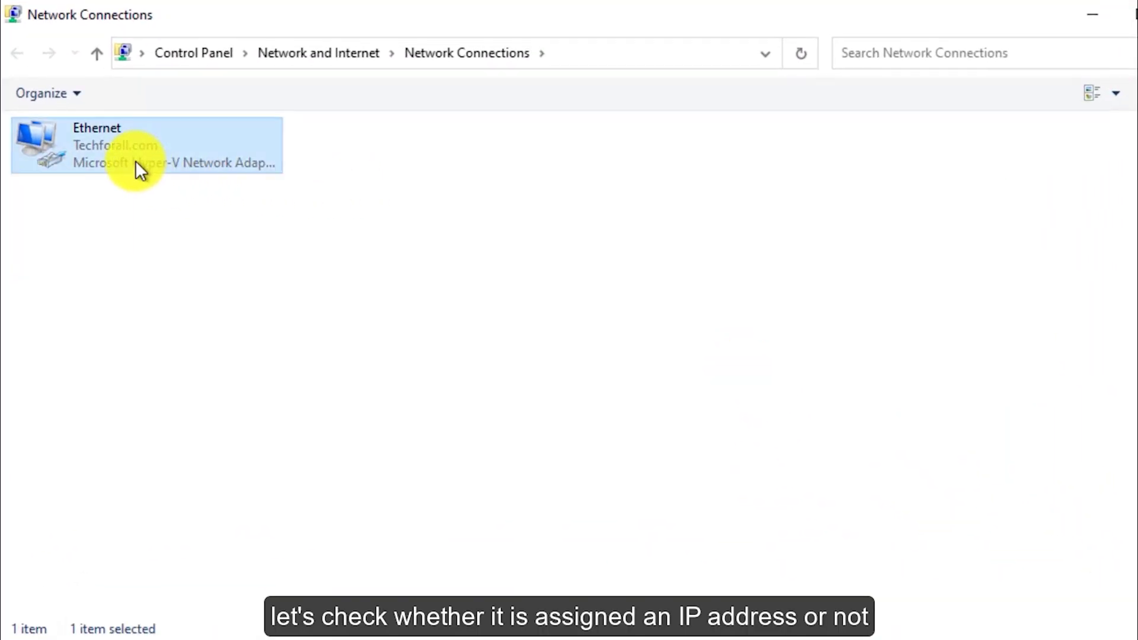
left_click(491, 309)
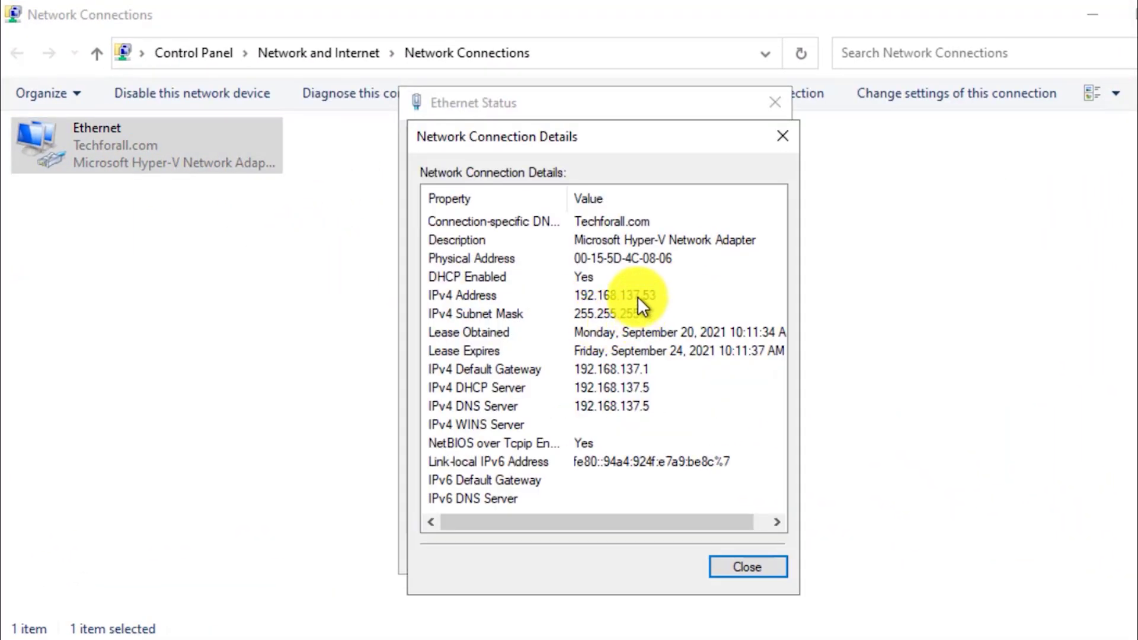
left_click(636, 295)
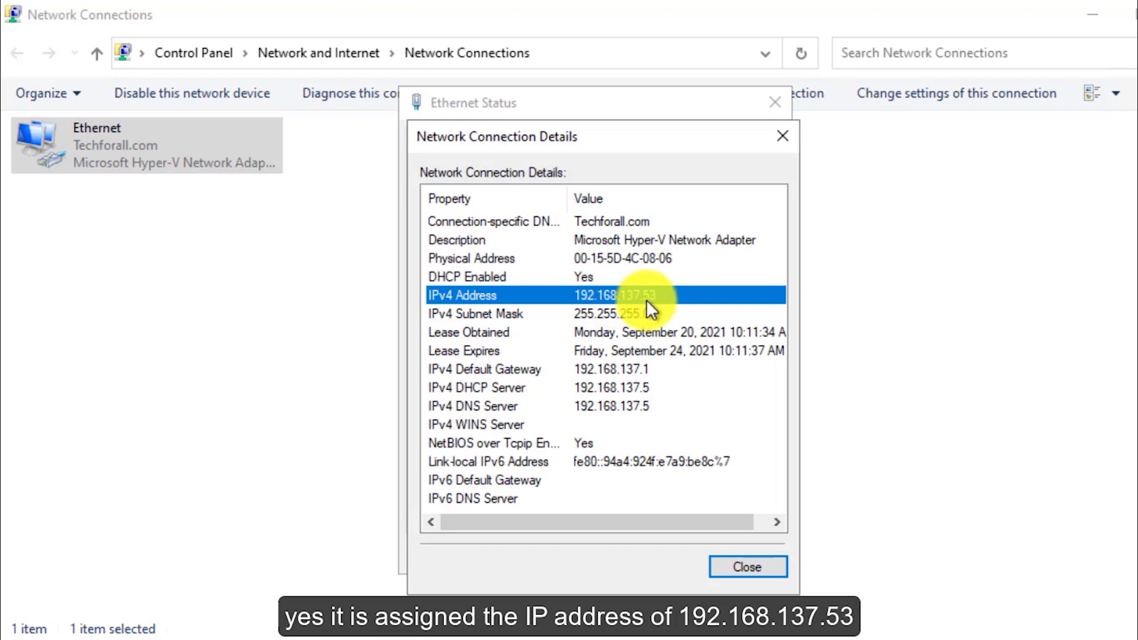
left_click(745, 567)
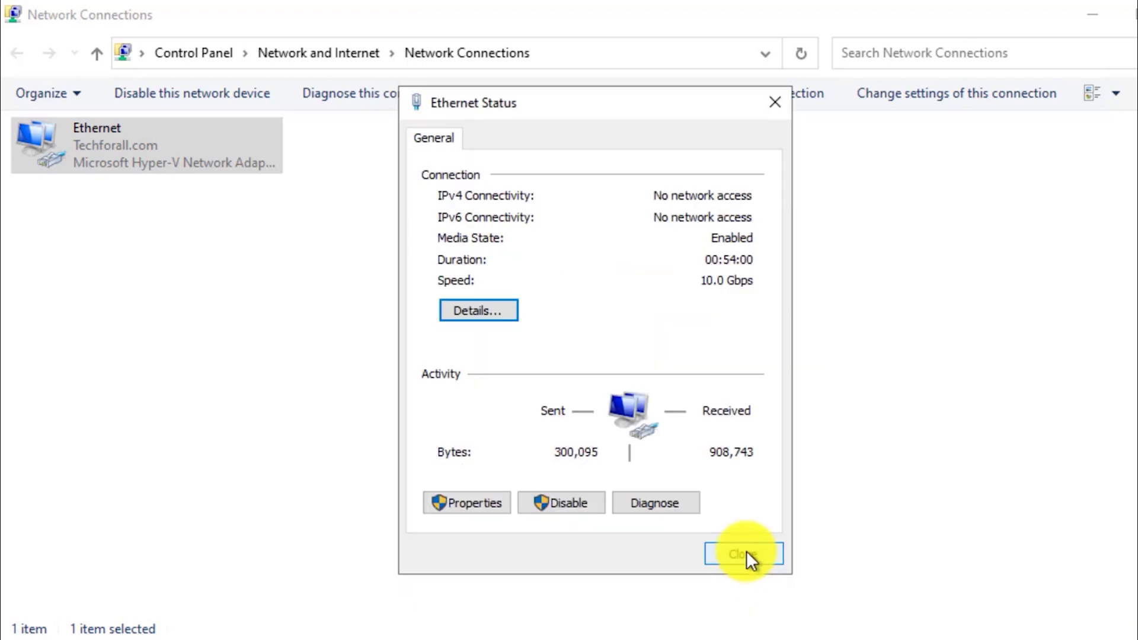
left_click(746, 549)
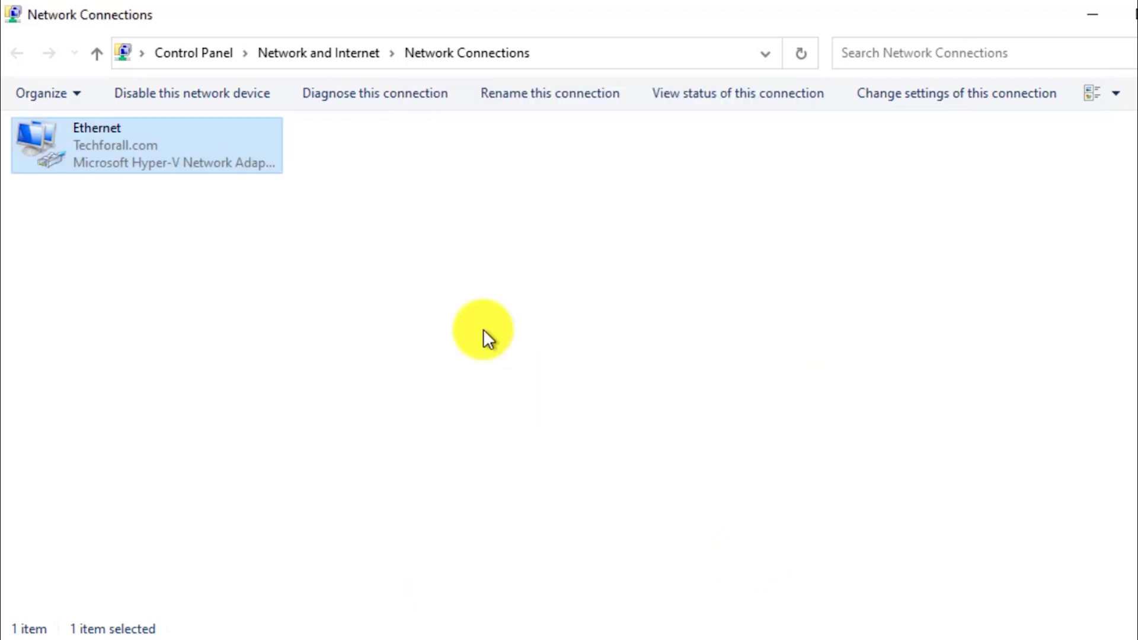
Disable the Ethernet adapter, approving with the administrator account and its password.
right_click(150, 152)
left_click(166, 163)
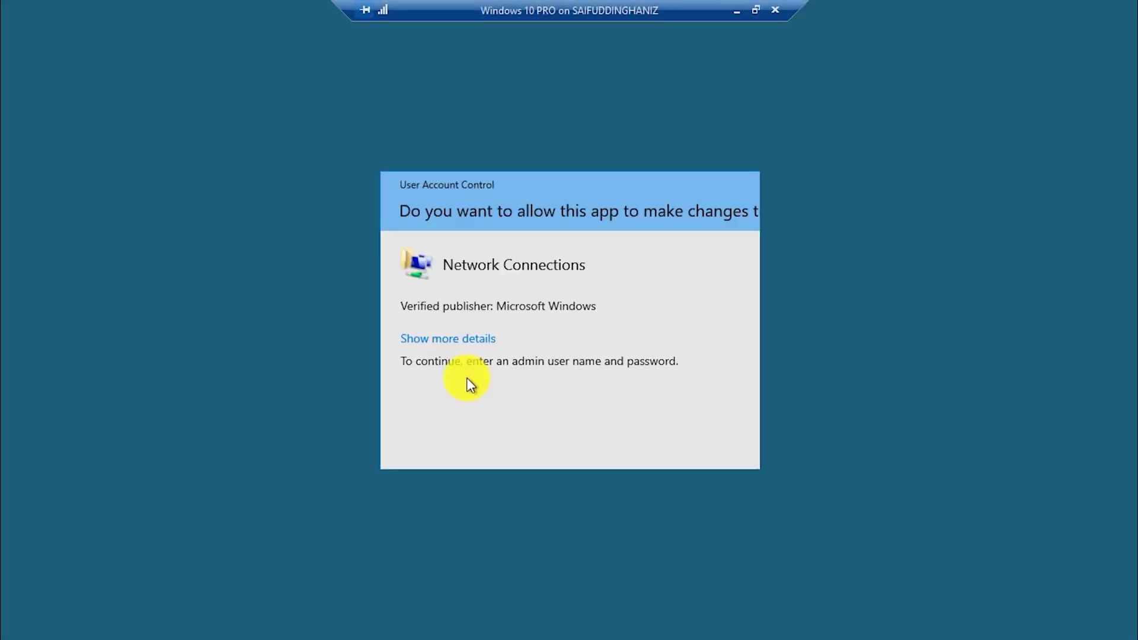
type("administrato")
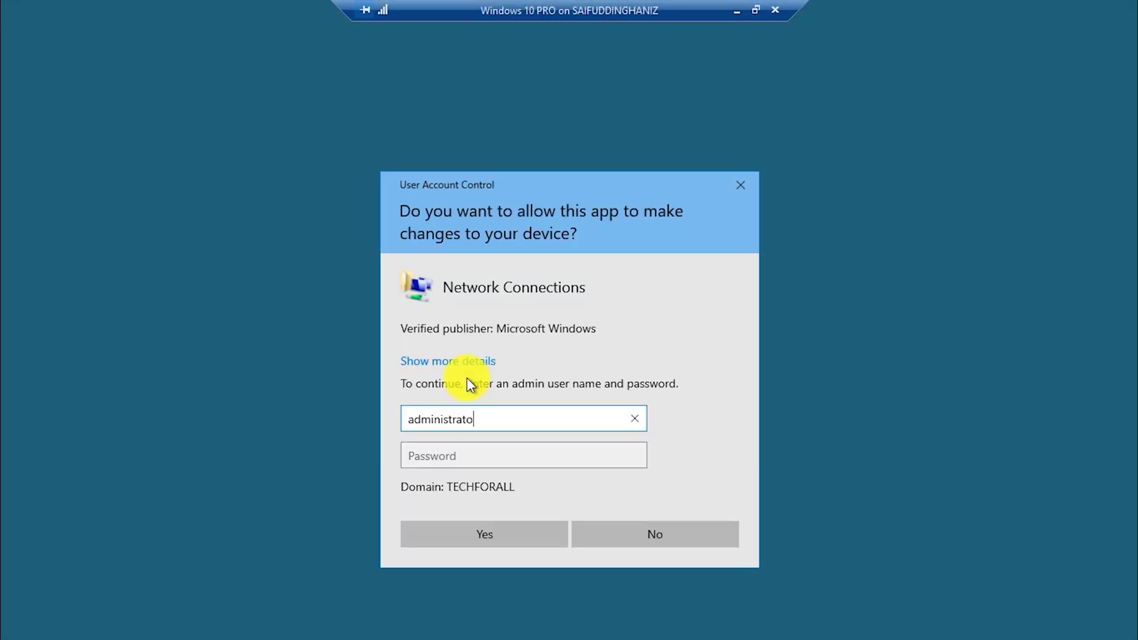
type("r")
key("Tab")
type("••••••••••")
key("Return")
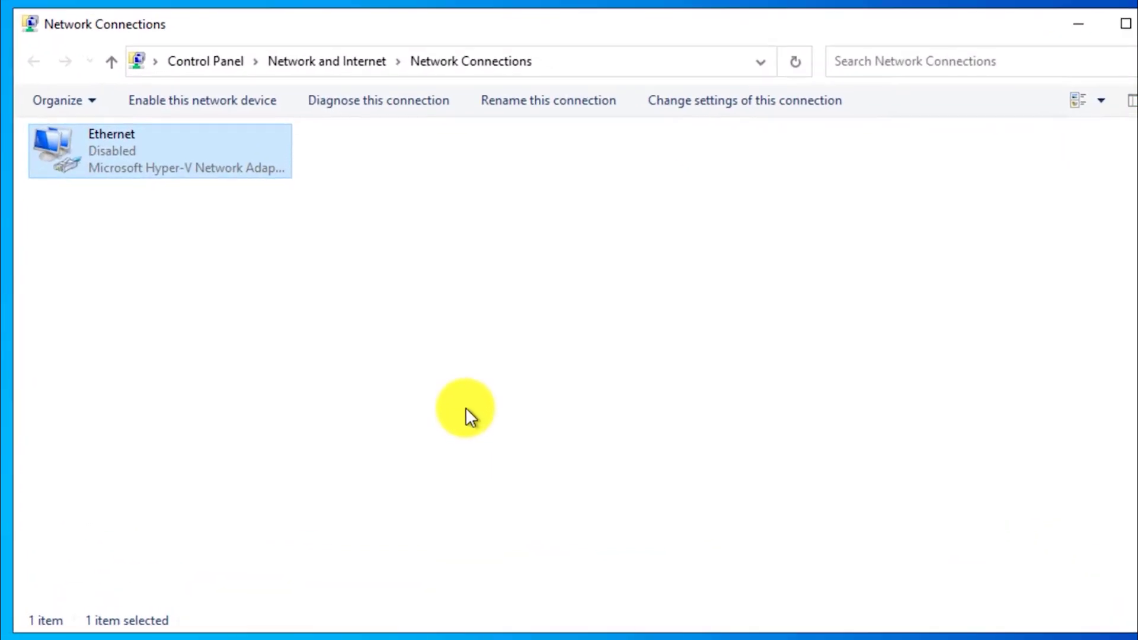
Re-enable the Ethernet adapter, again approving with the administrator account and its password.
right_click(190, 151)
left_click(223, 169)
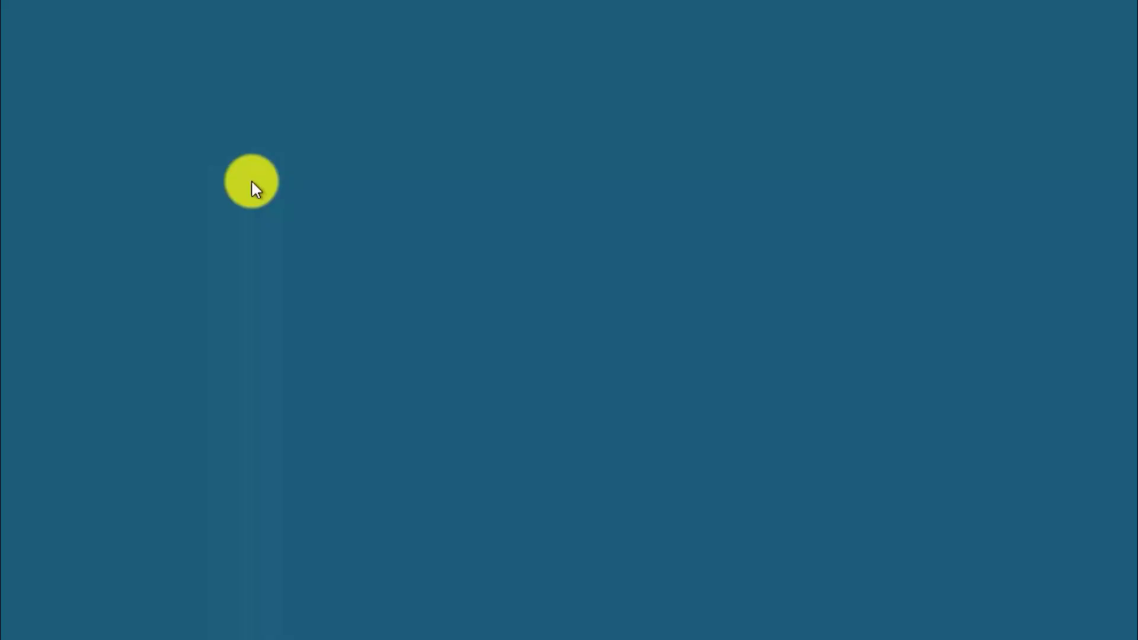
type("administra")
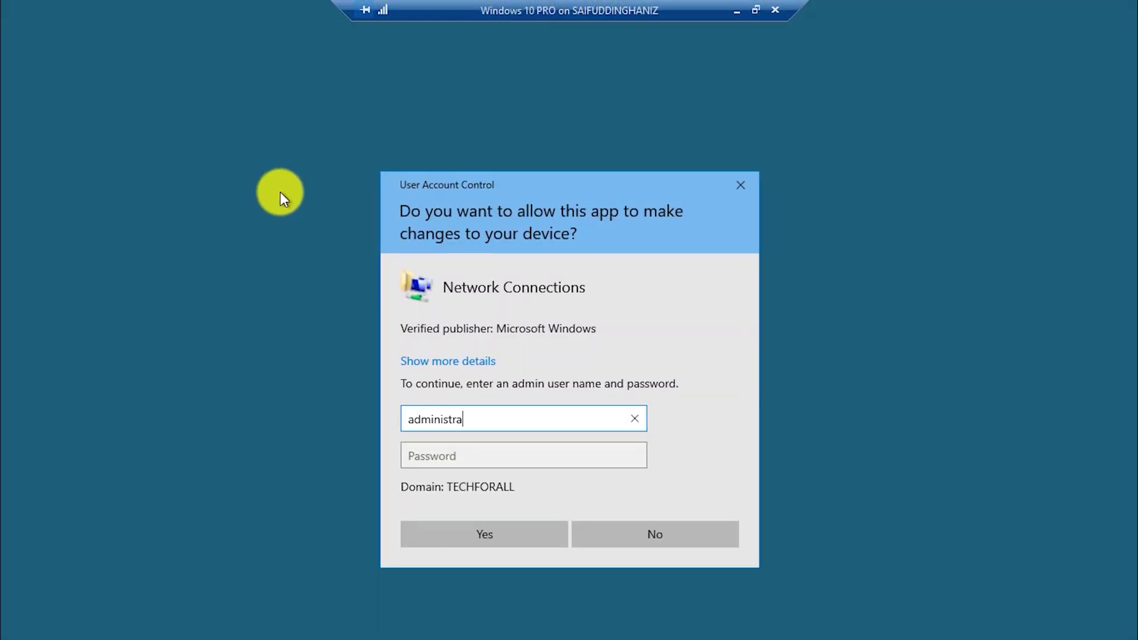
type("tor")
key("Tab")
type("•••••••••")
key("Return")
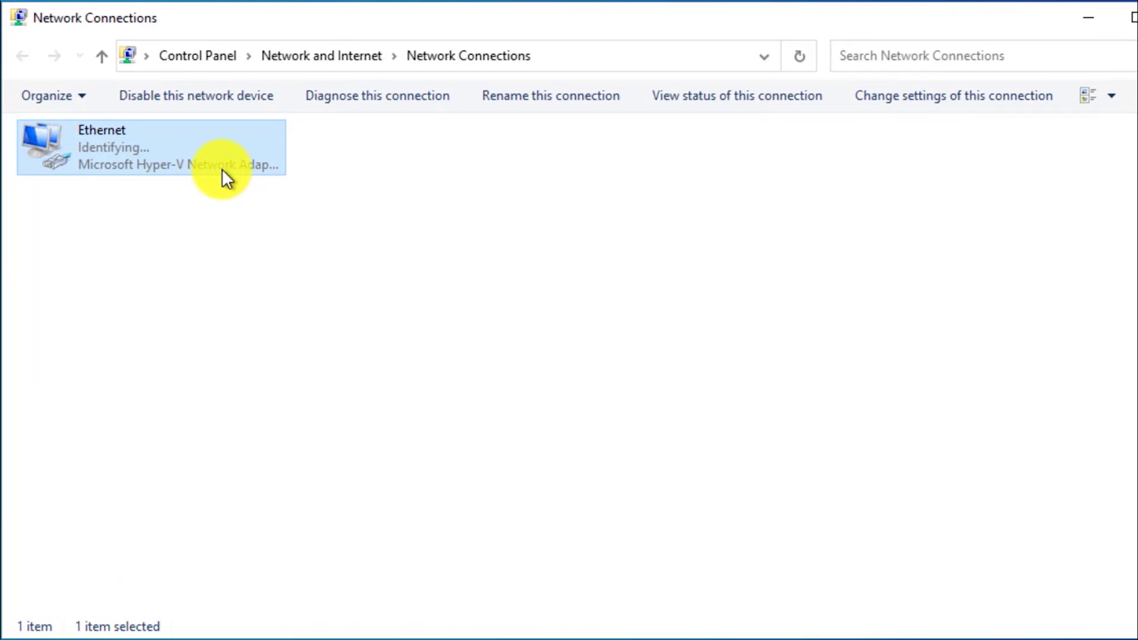
Check the Ethernet details for DHCP Enabled and the 169.254 autoconfiguration IPv4 address.
double_click(222, 169)
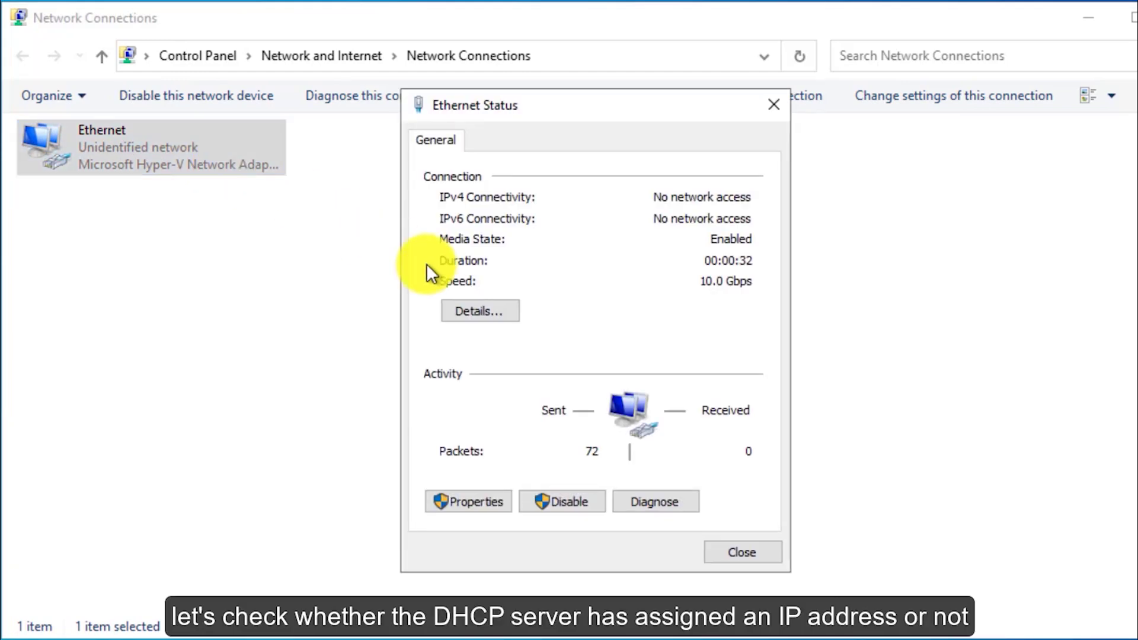
left_click(480, 311)
left_click(626, 283)
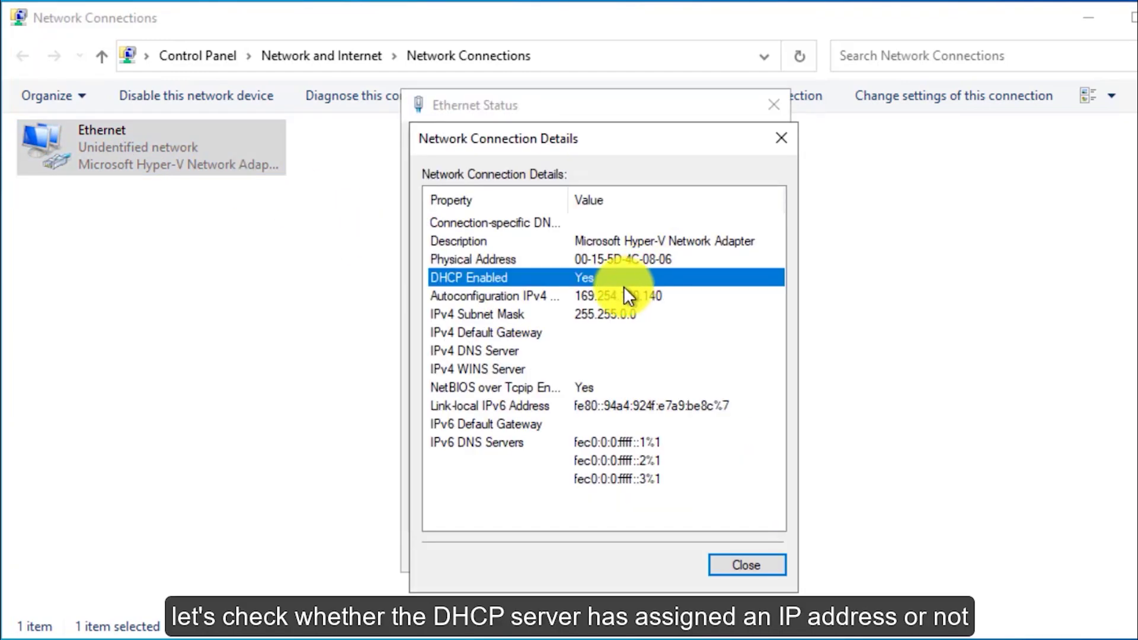
left_click(606, 294)
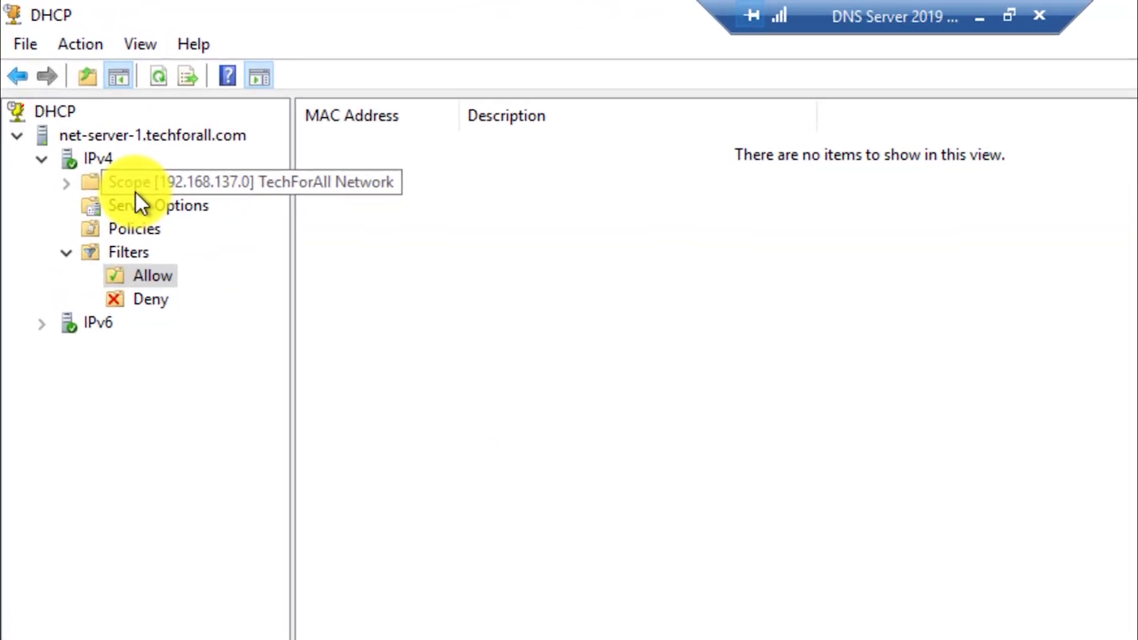
Show Scope [192.168.137.0] Address Leases with Unique IDs 00155d4c0802 (.52) and 00155d4c0806 (.53).
double_click(134, 190)
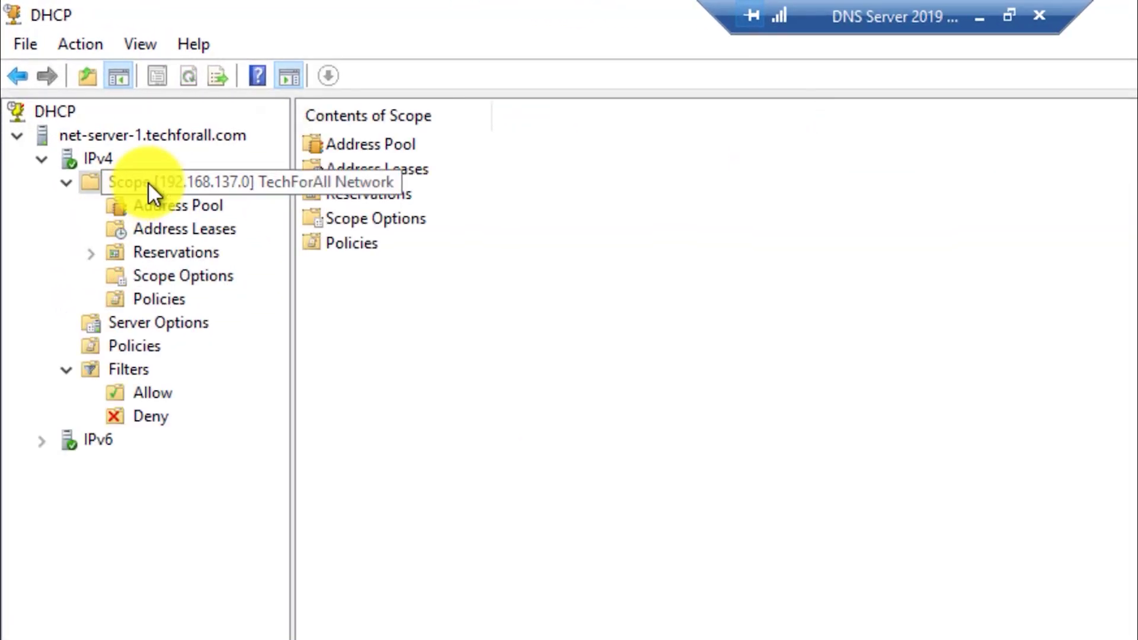
left_click(182, 230)
left_click(510, 173)
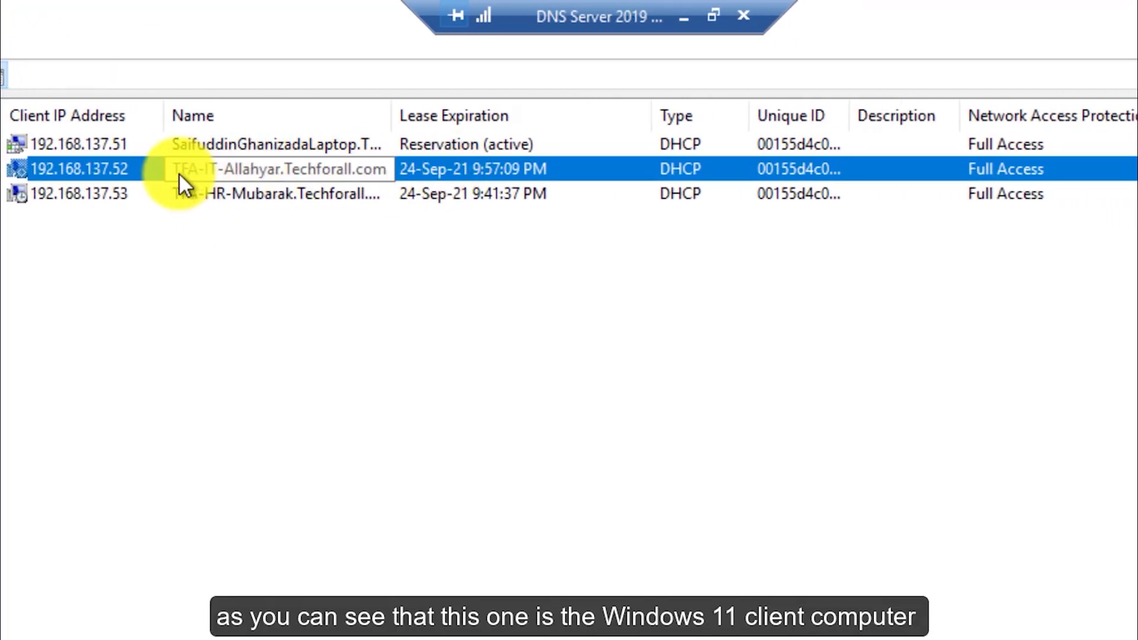
left_click(199, 198)
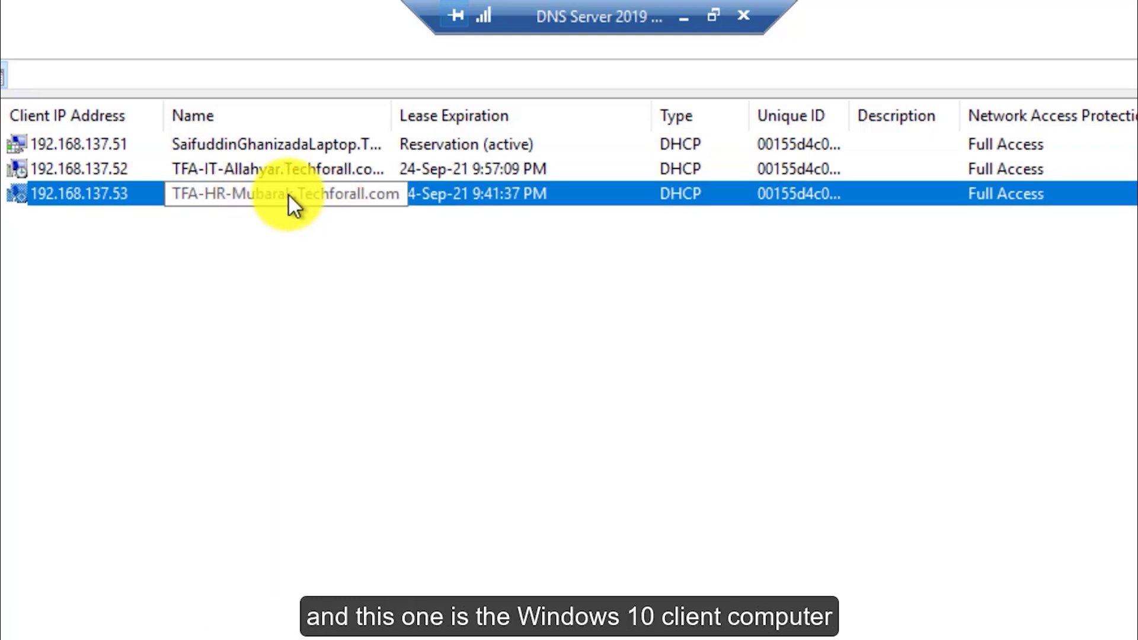
left_click_drag(848, 120, 906, 120)
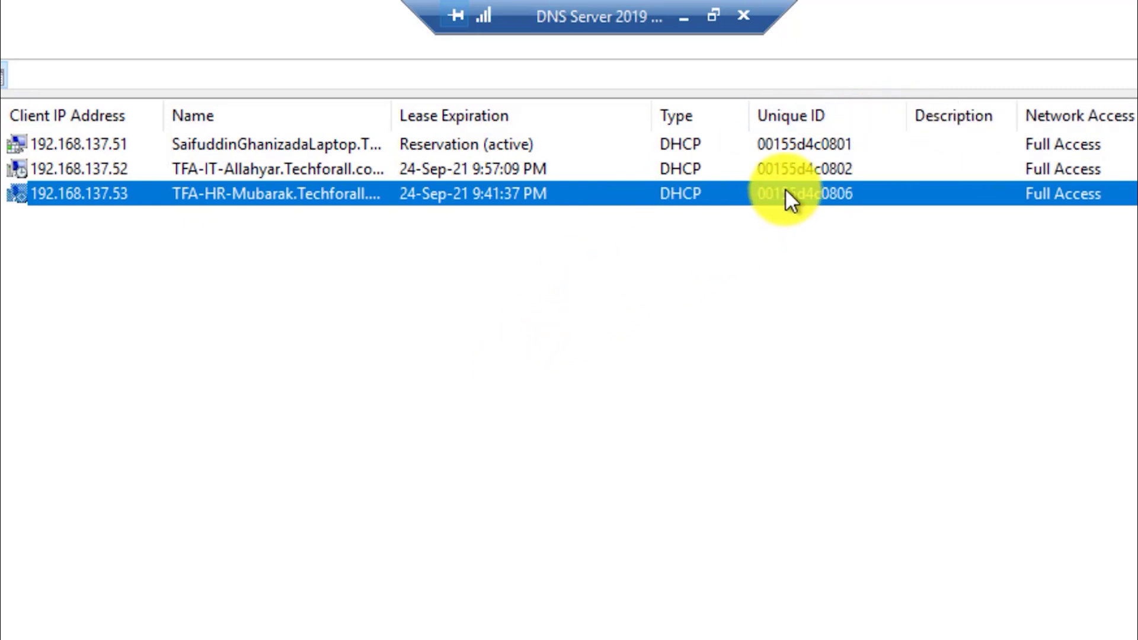
left_click(672, 215)
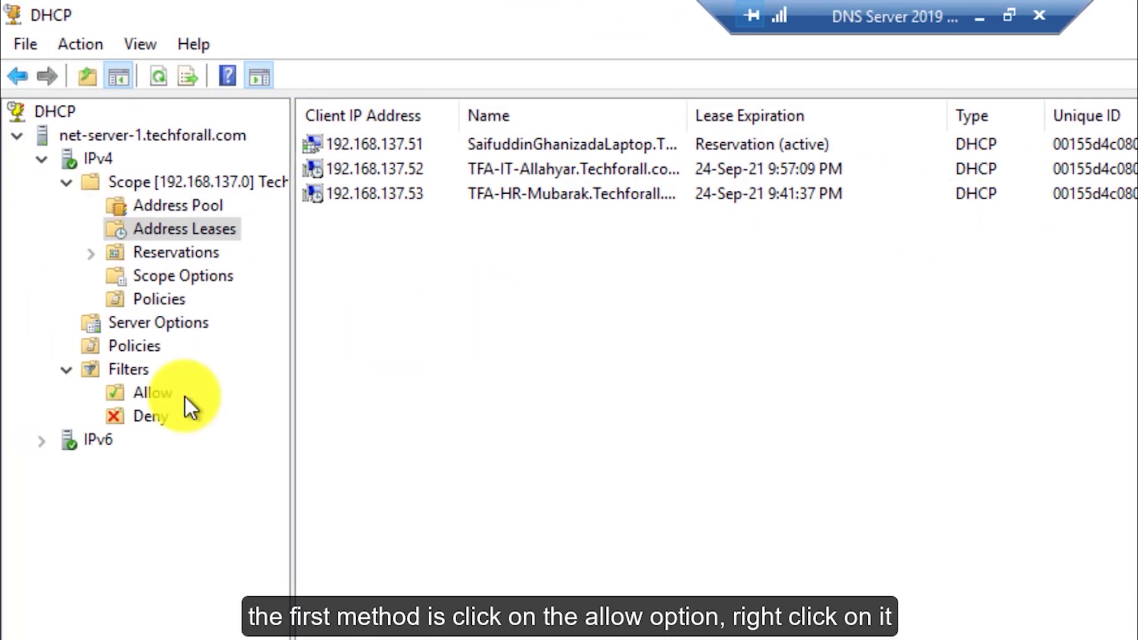
left_click(141, 394)
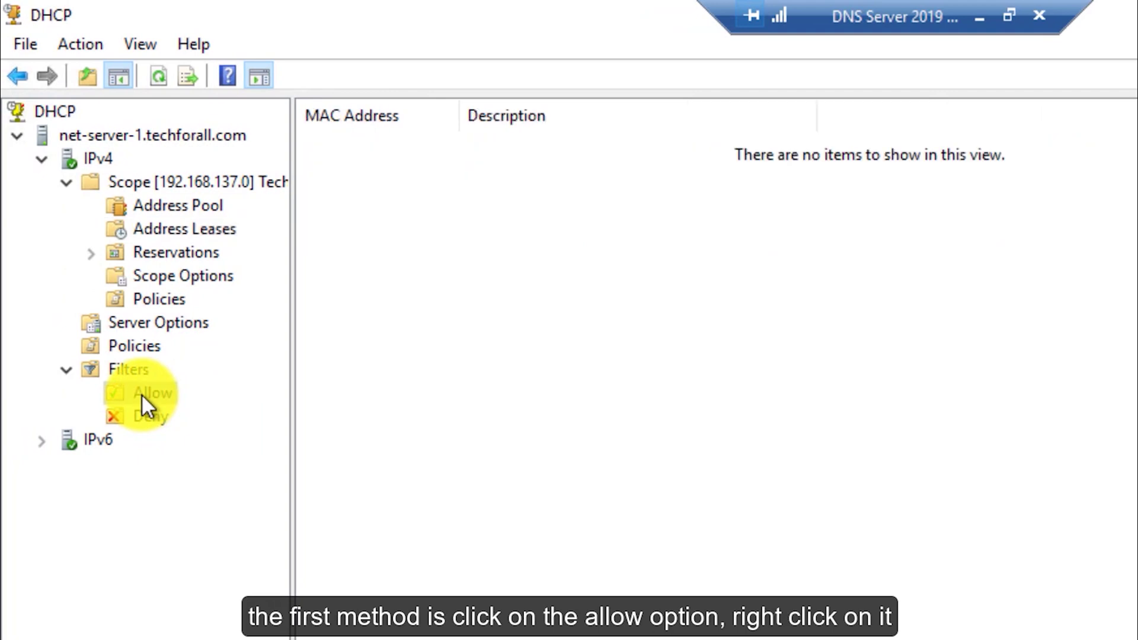
right_click(141, 393)
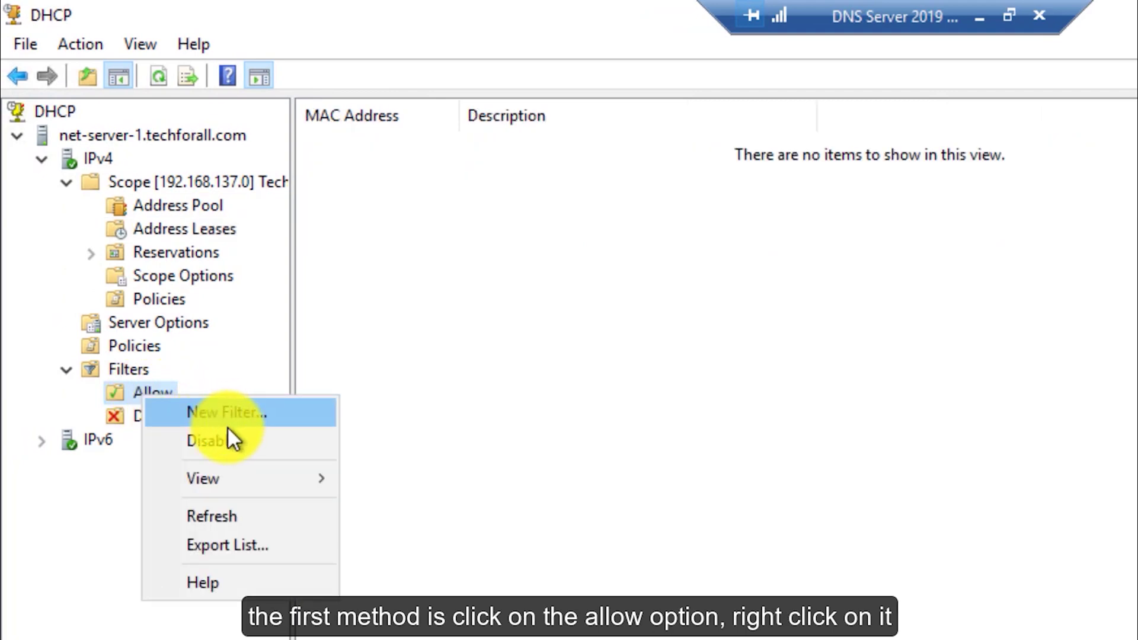
left_click(250, 407)
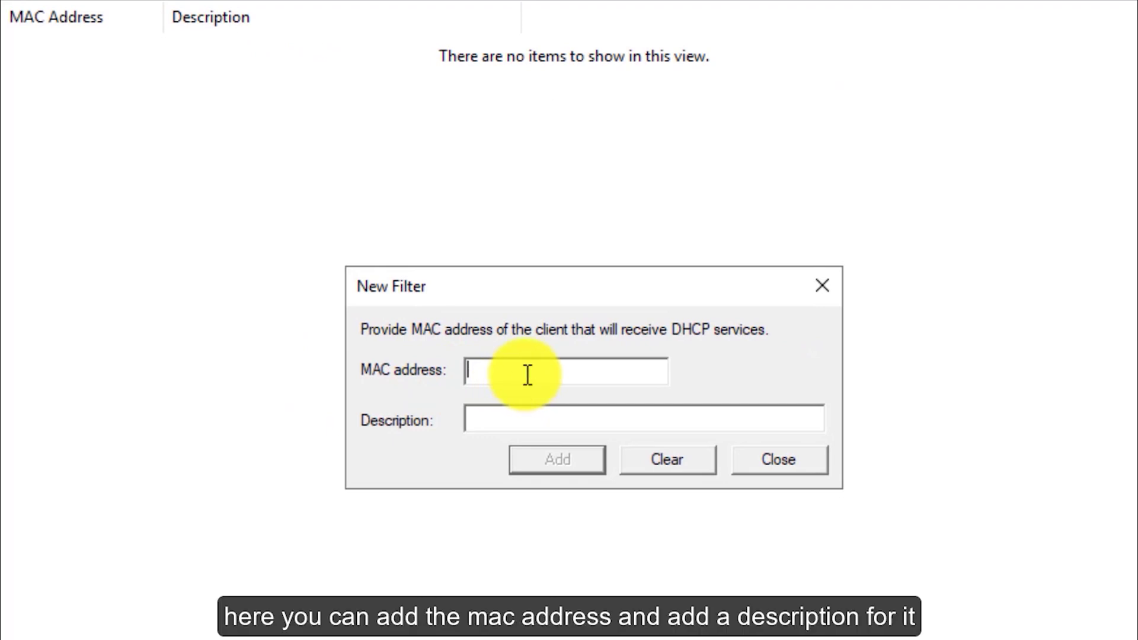
left_click(535, 415)
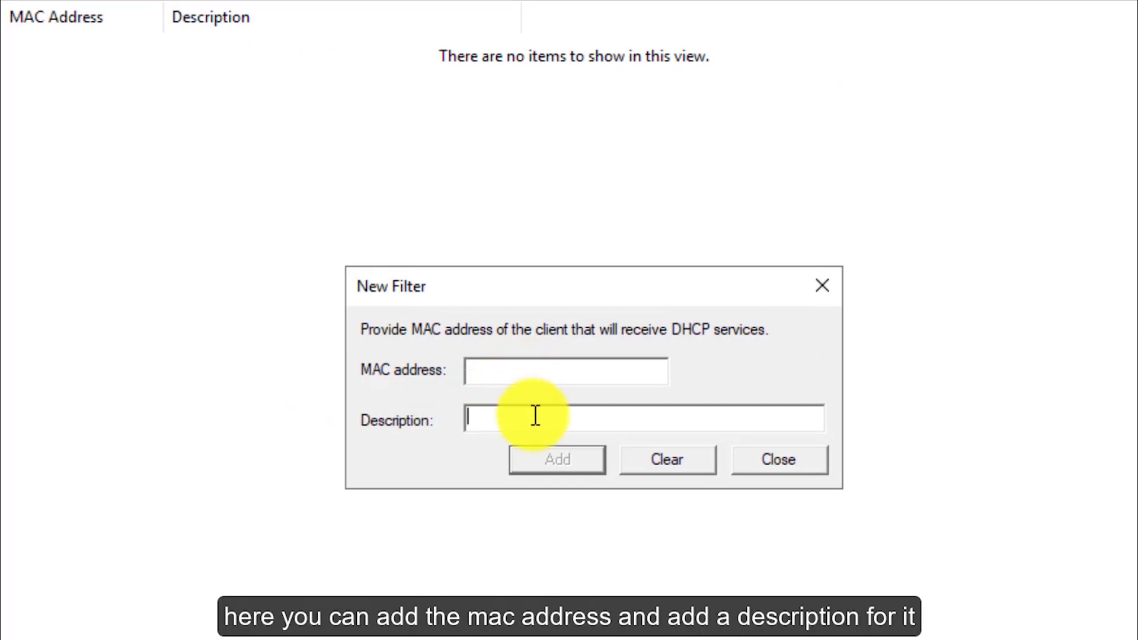
left_click(781, 463)
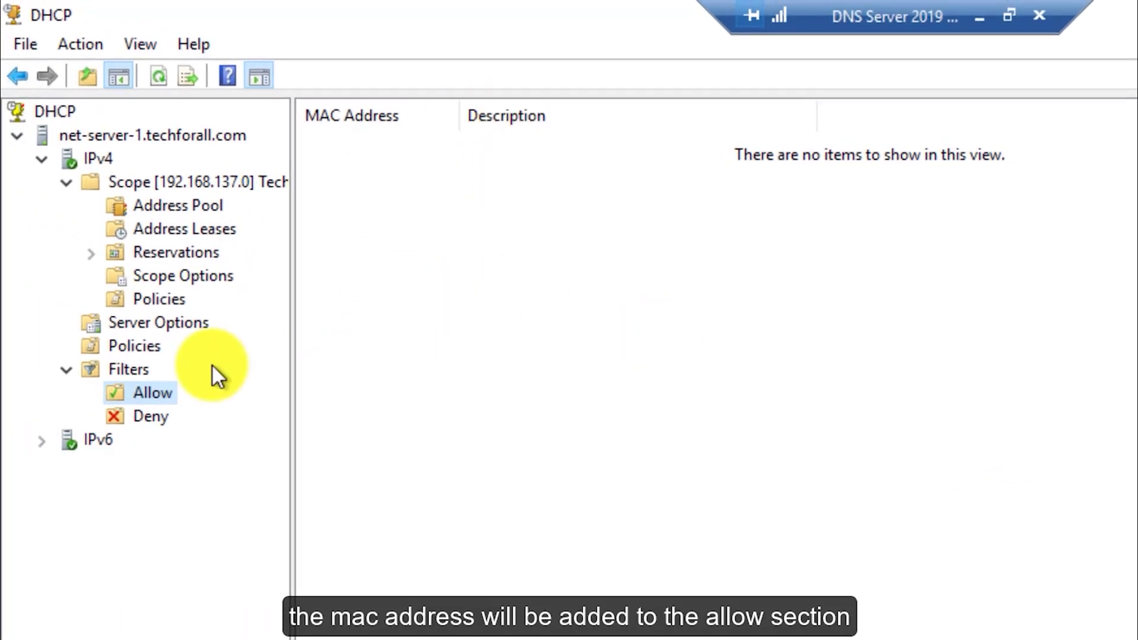
Add the client leased 192.168.137.52 to the DHCP Allow filter.
left_click(187, 229)
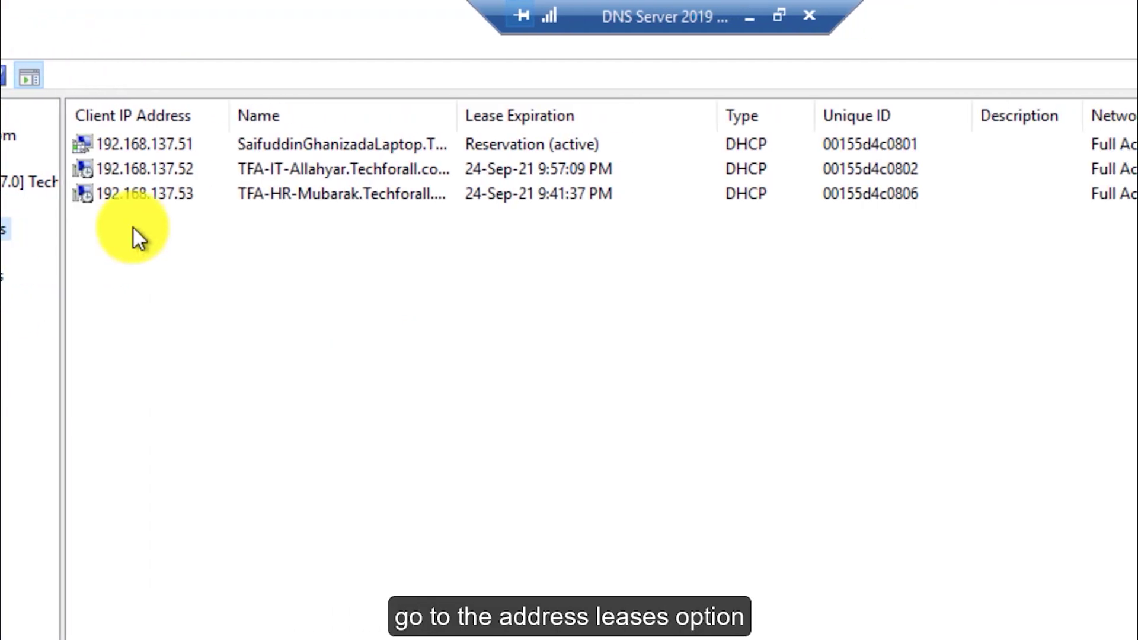
left_click(253, 168)
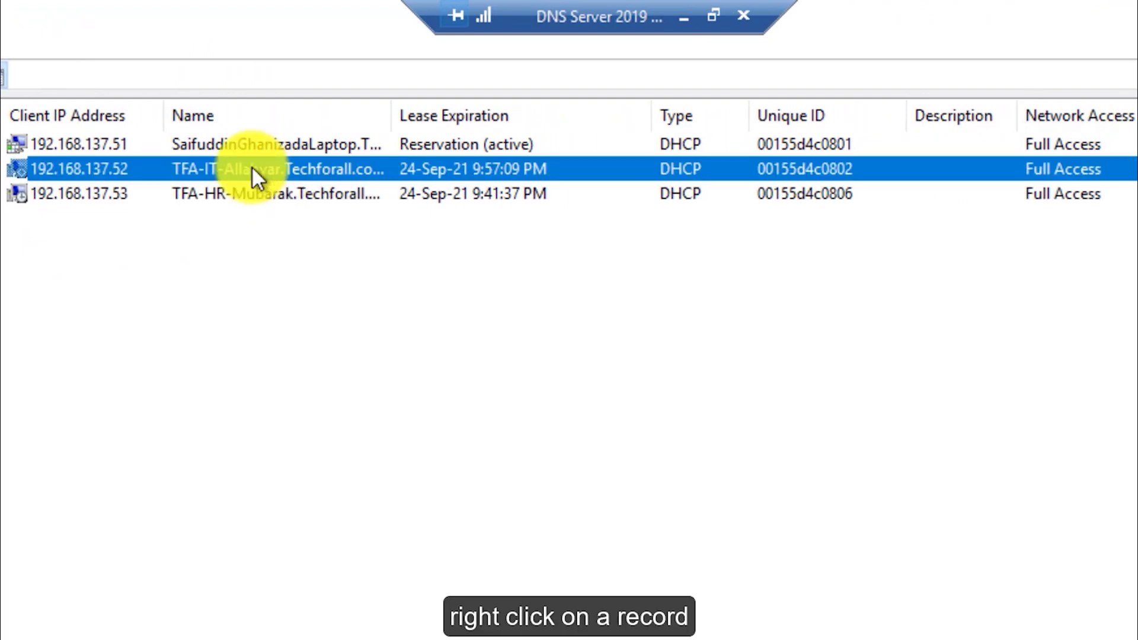
right_click(253, 168)
mouse_move(441, 190)
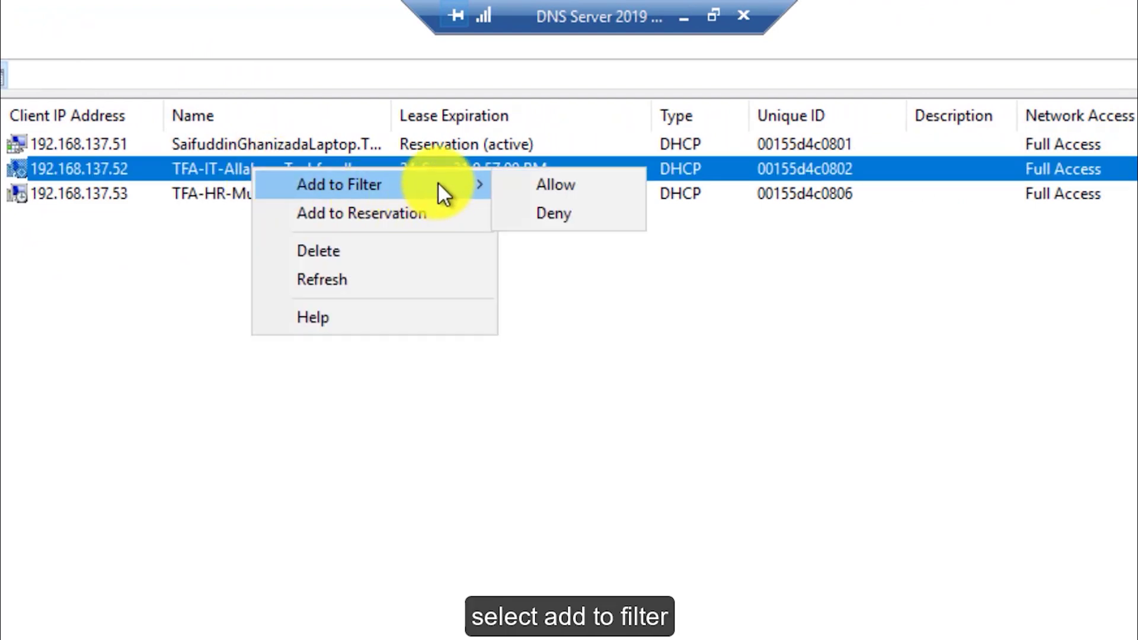
left_click(548, 183)
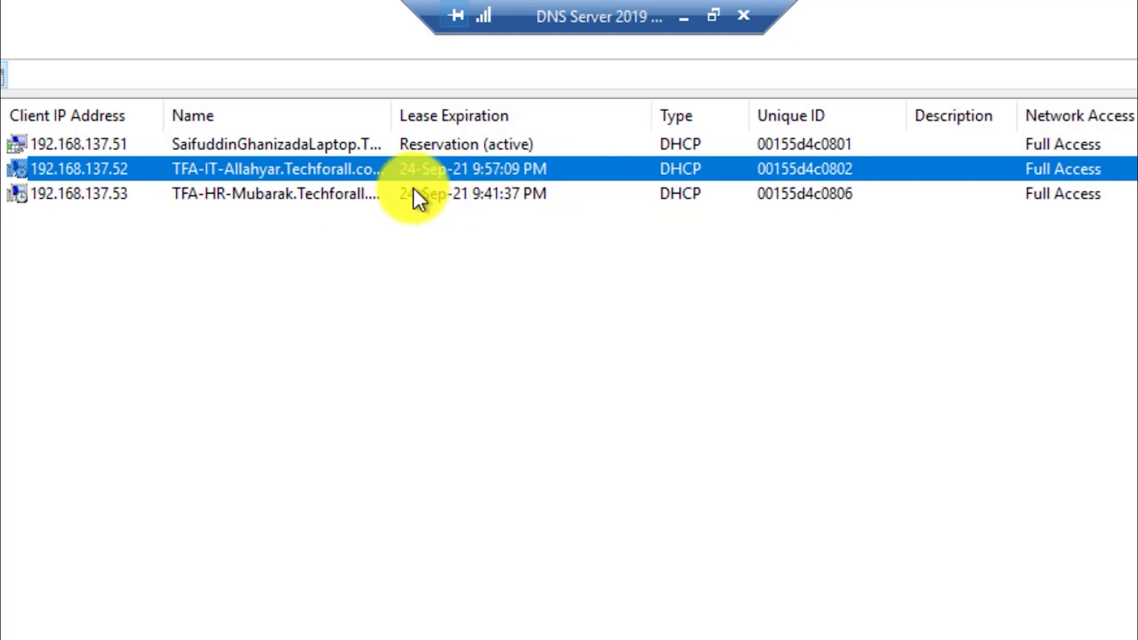
Add the client leased 192.168.137.53 to the DHCP Deny filter.
right_click(393, 189)
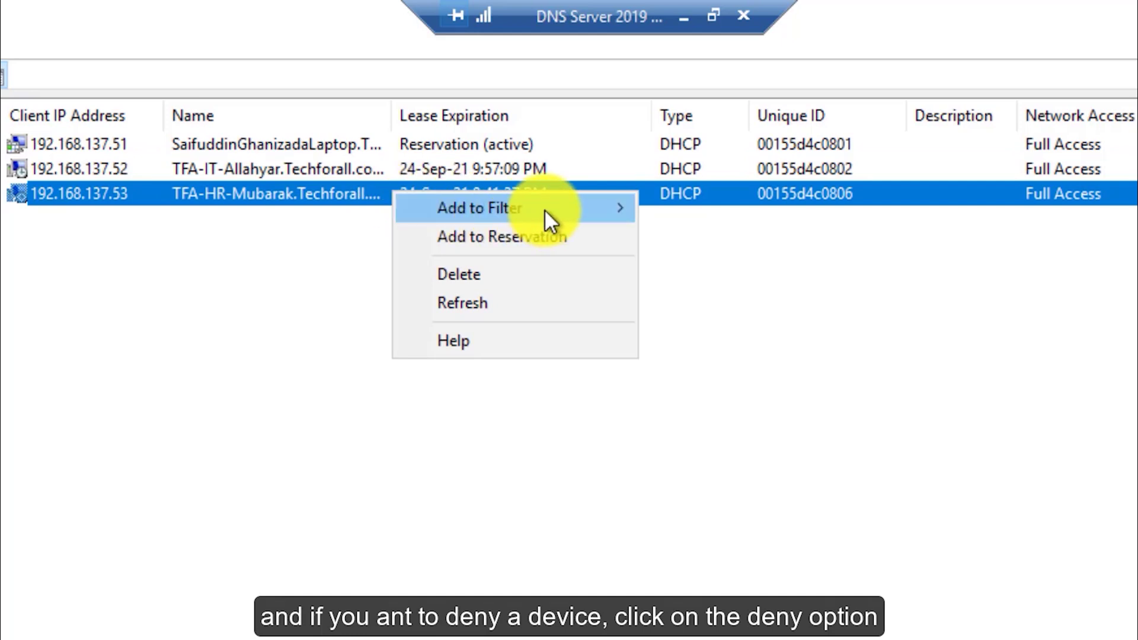
mouse_move(543, 208)
left_click(687, 237)
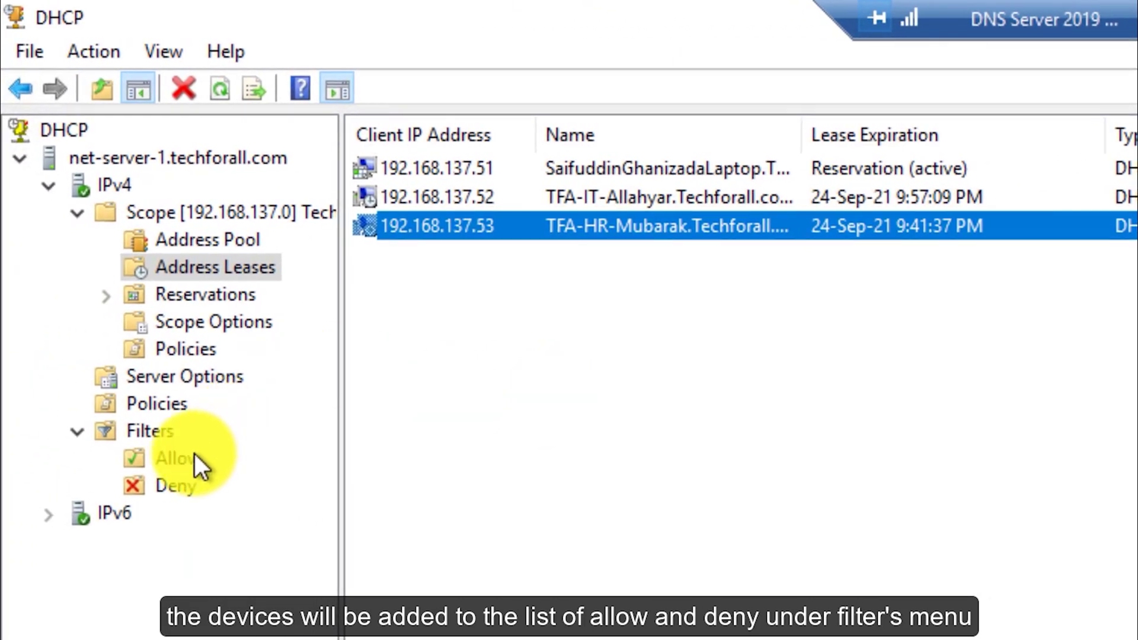
Confirm Allow lists MAC 00-15-5D-4C-08-02 and Deny lists 00-15-5D-4C-08-06, then return to Allow.
left_click(186, 458)
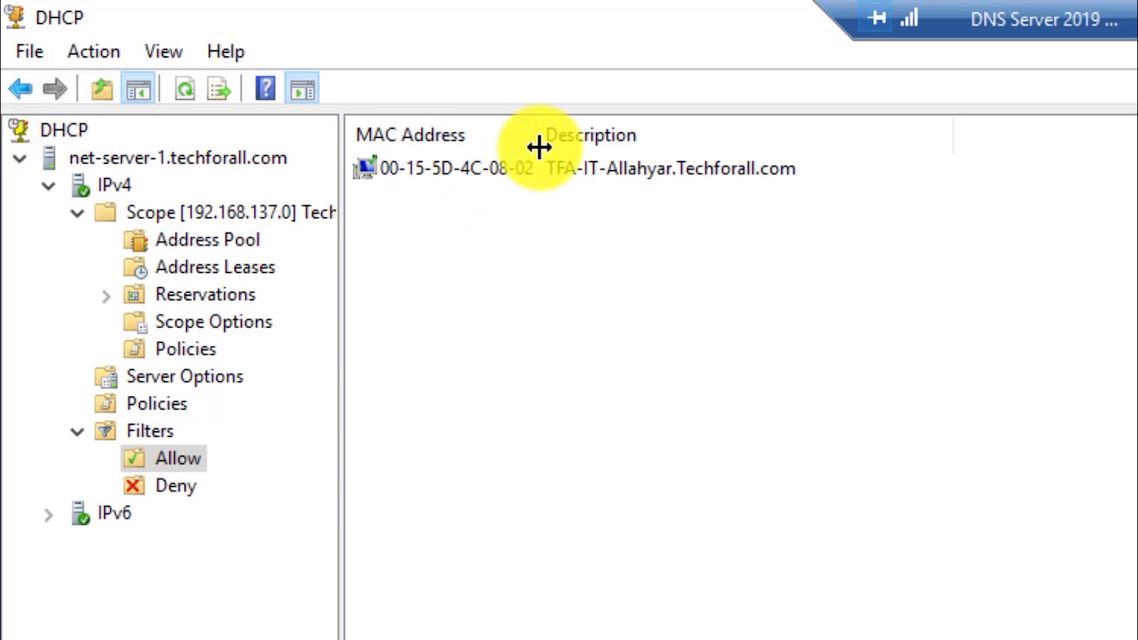
left_click(534, 170)
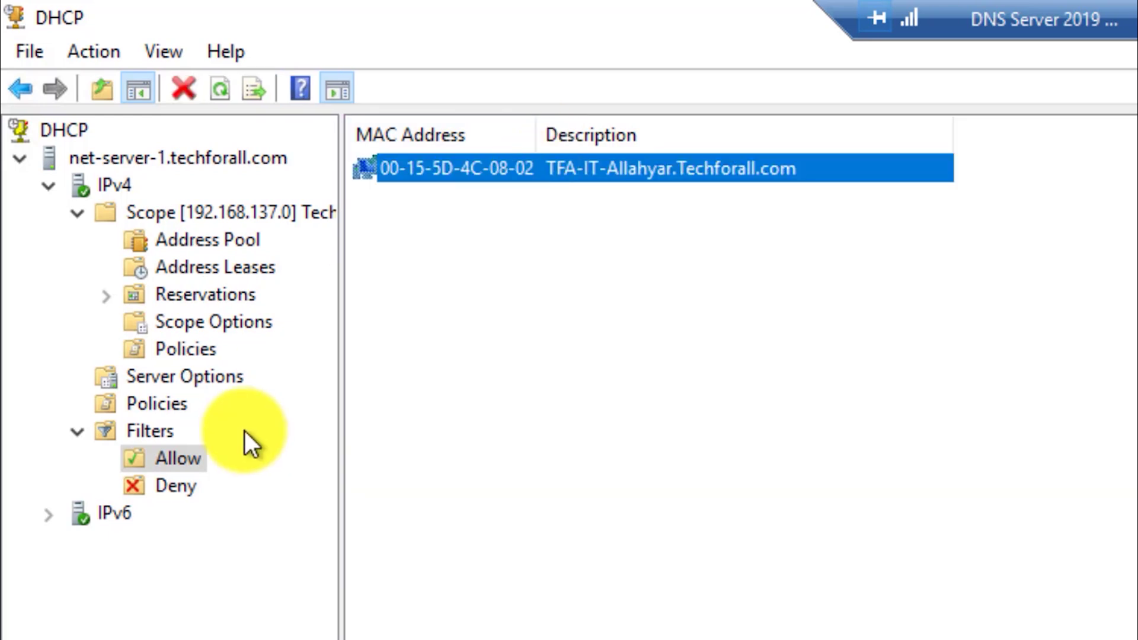
left_click(168, 486)
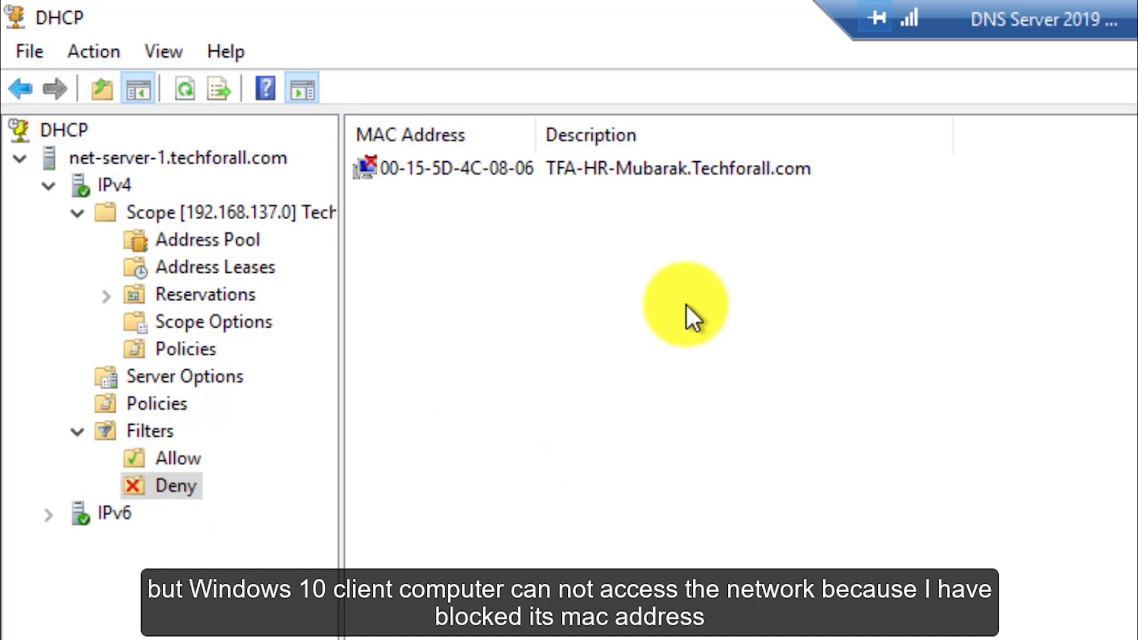
left_click(474, 168)
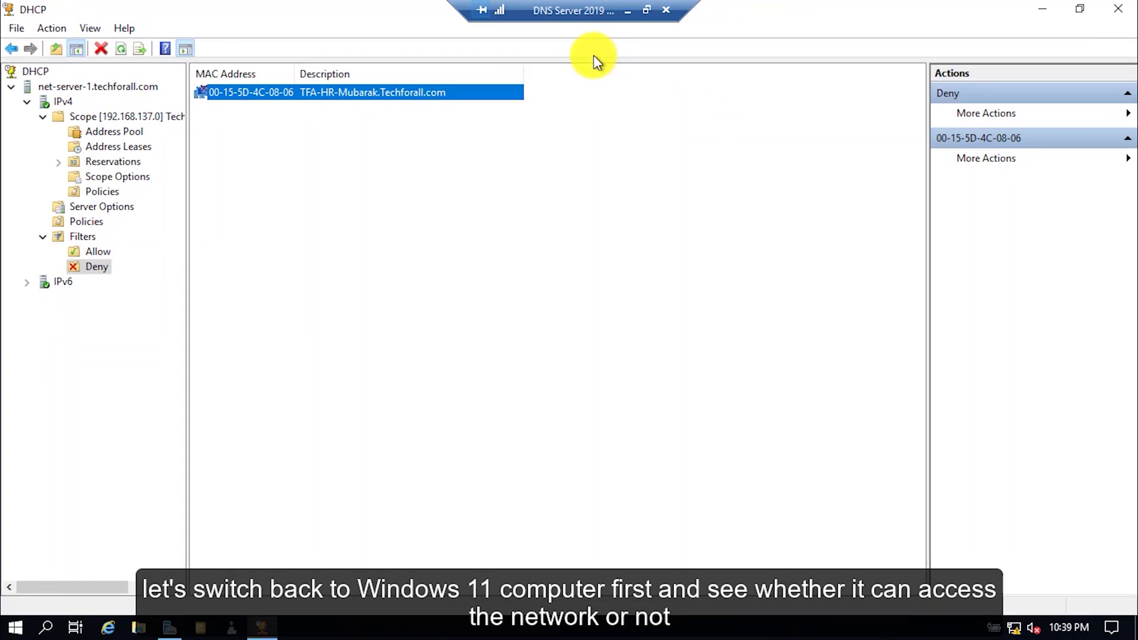
left_click(97, 249)
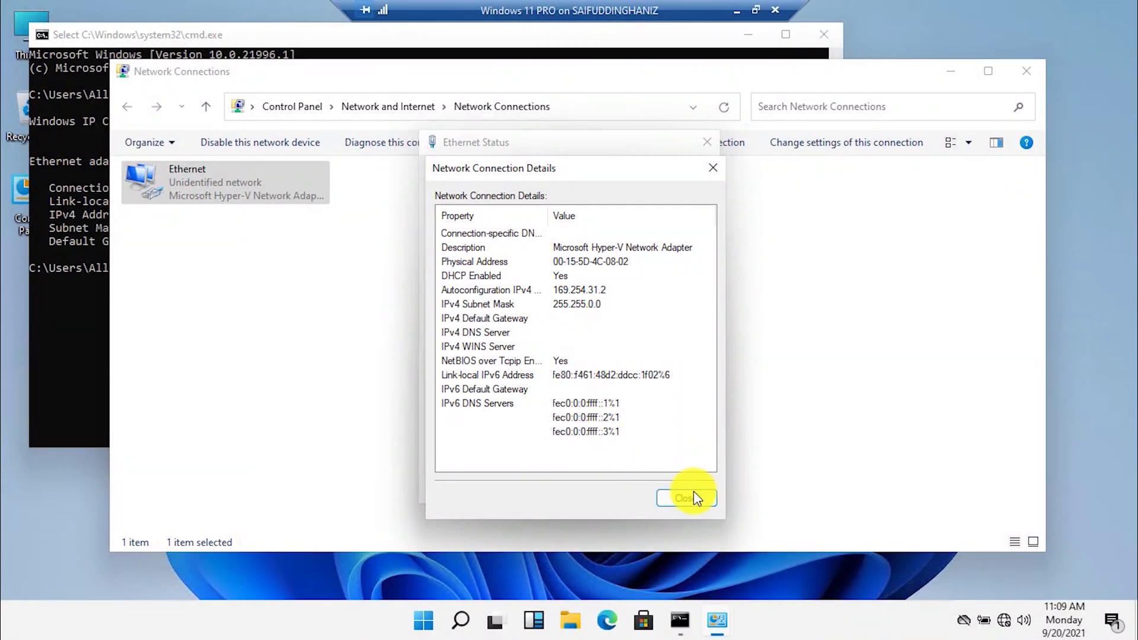
Close the Ethernet details and status windows, then disable Ethernet using administrator credentials.
left_click(693, 491)
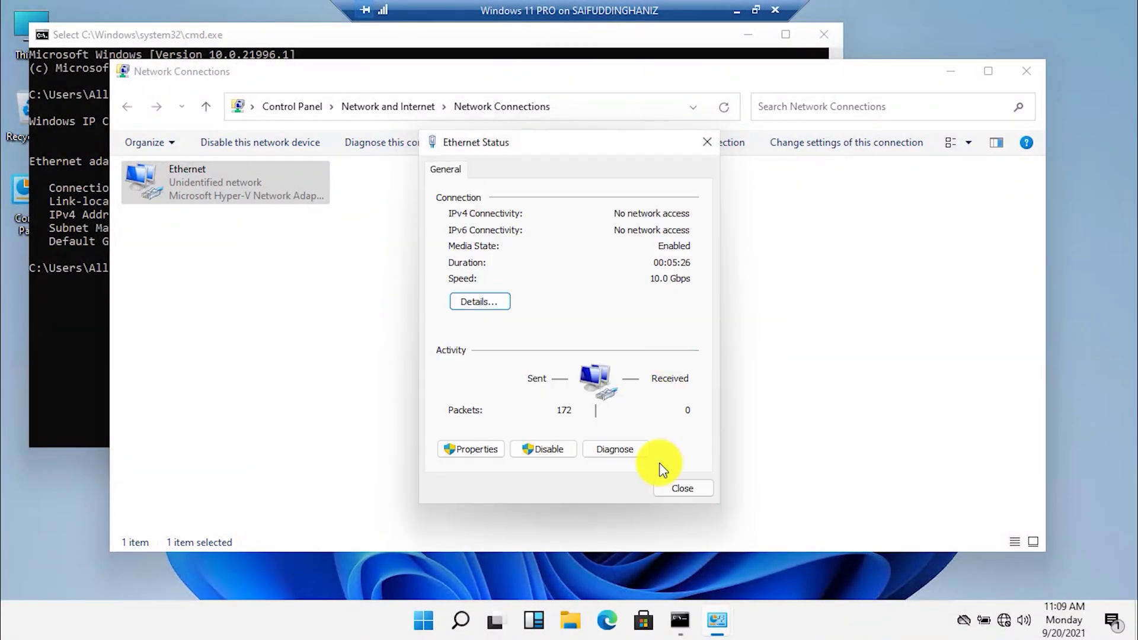
left_click(682, 488)
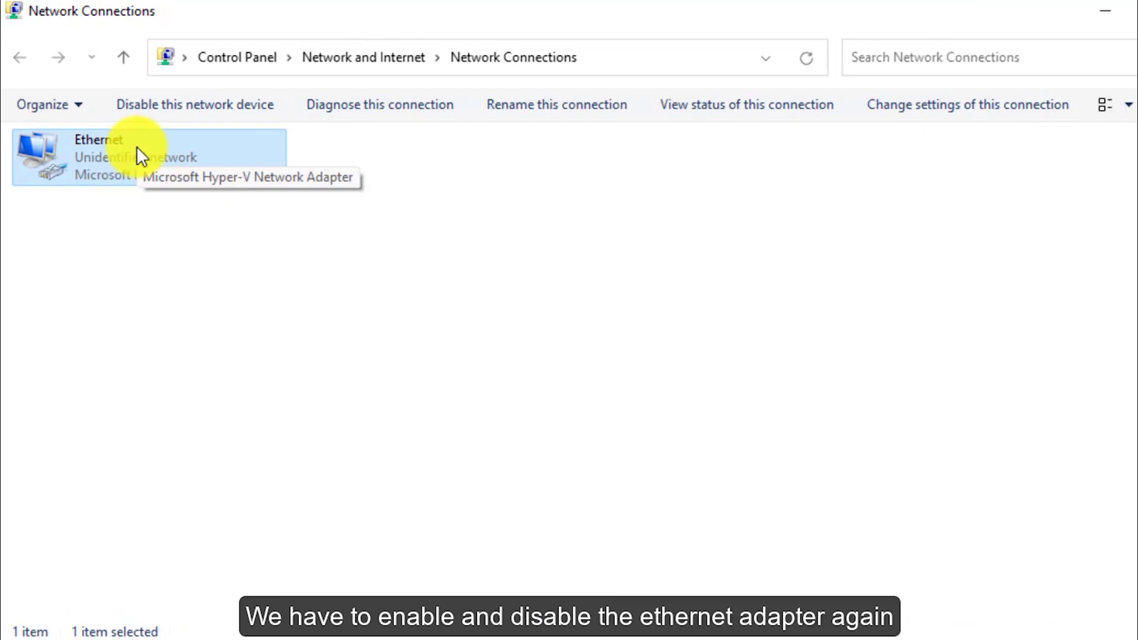
right_click(138, 149)
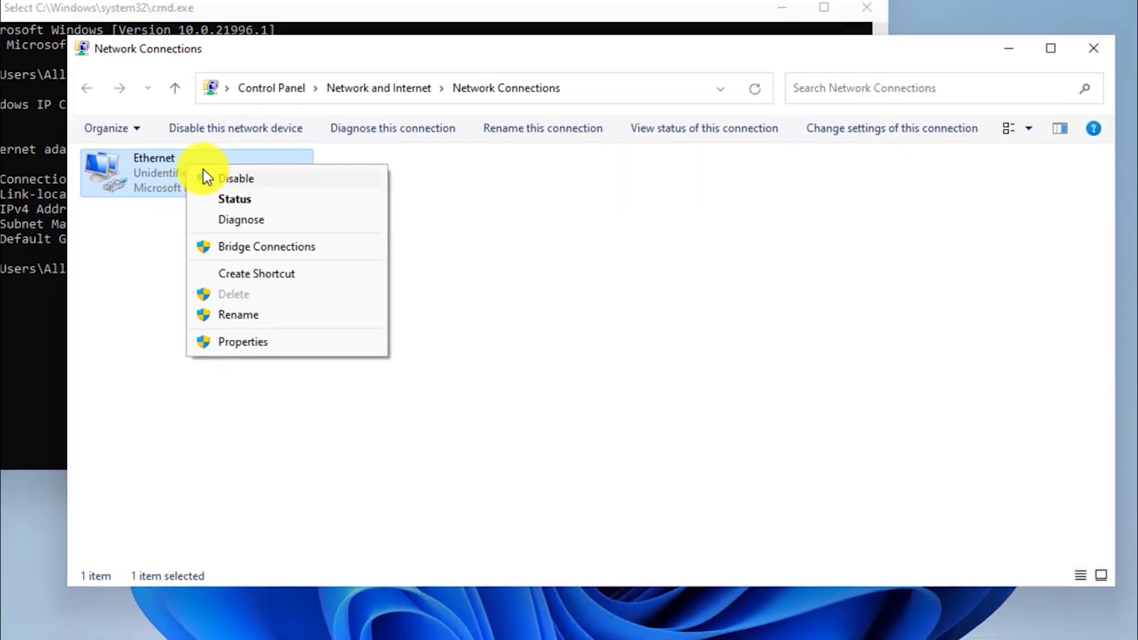
left_click(204, 176)
type("administrator")
key("Tab")
type("•••••••••")
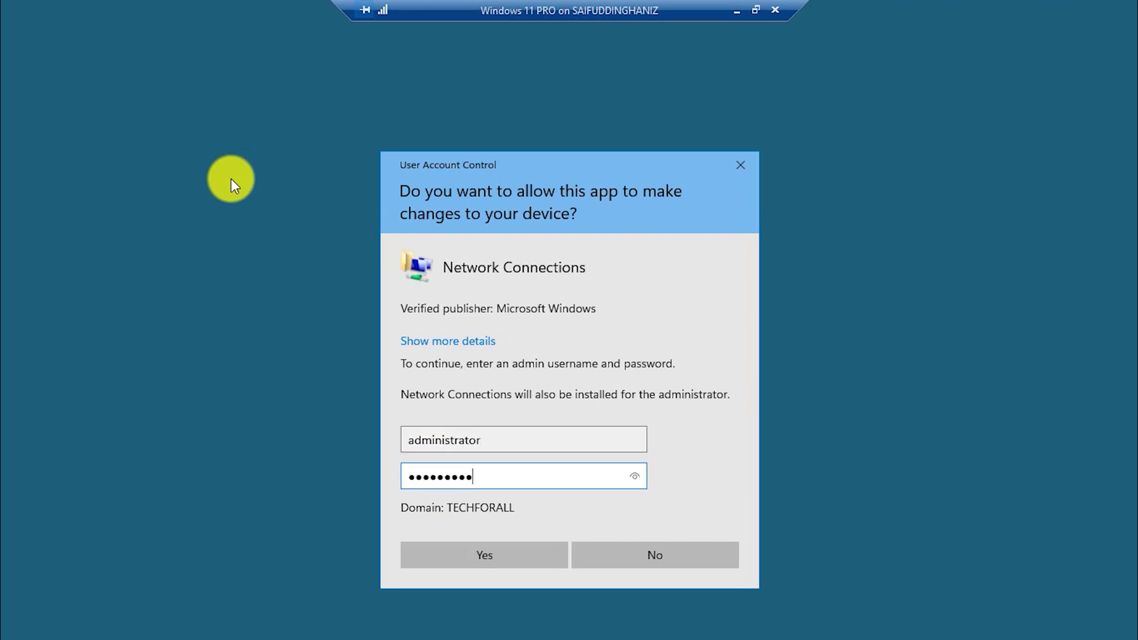
key("Return")
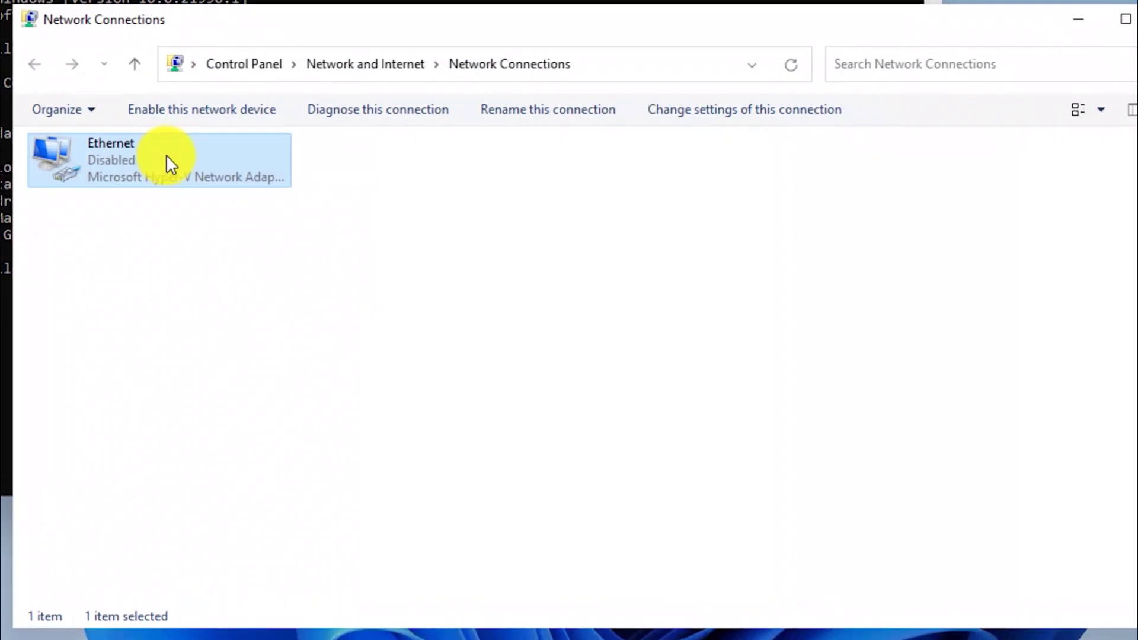
Re-enable the Ethernet adapter, approving the prompt with administrator credentials.
right_click(156, 152)
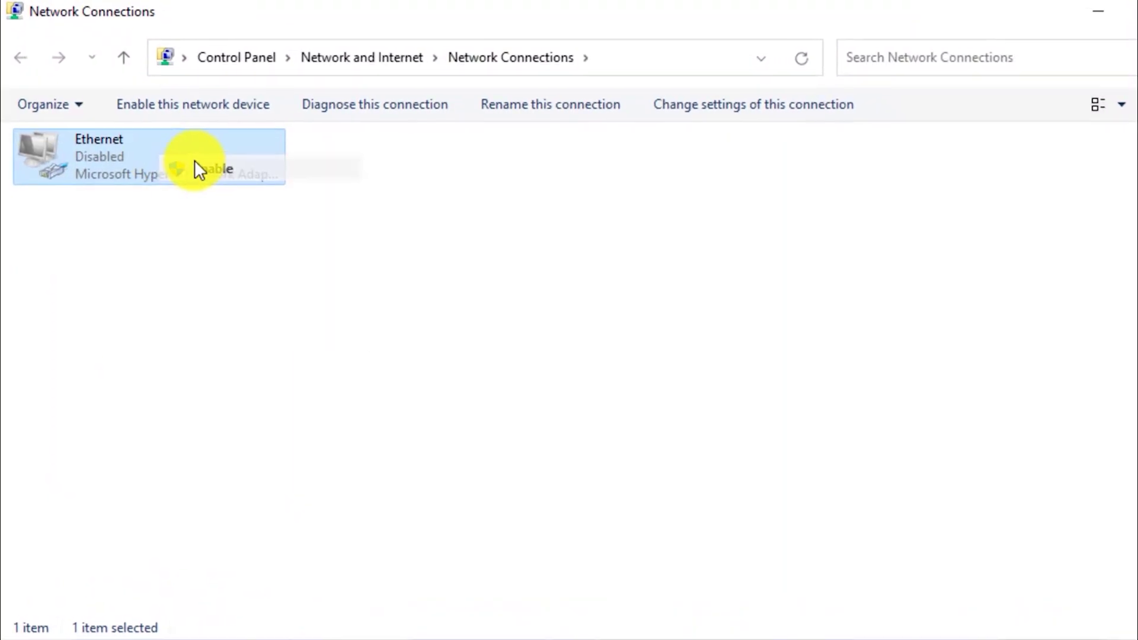
left_click(194, 160)
type("admini")
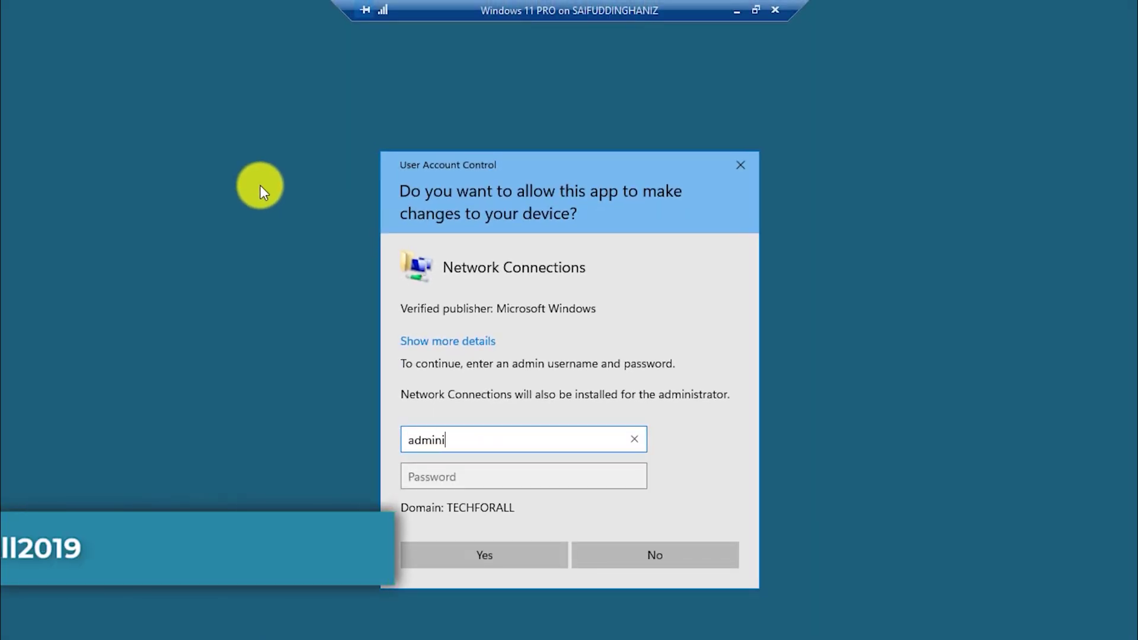
type("strator")
key("Tab")
type("••••••••••")
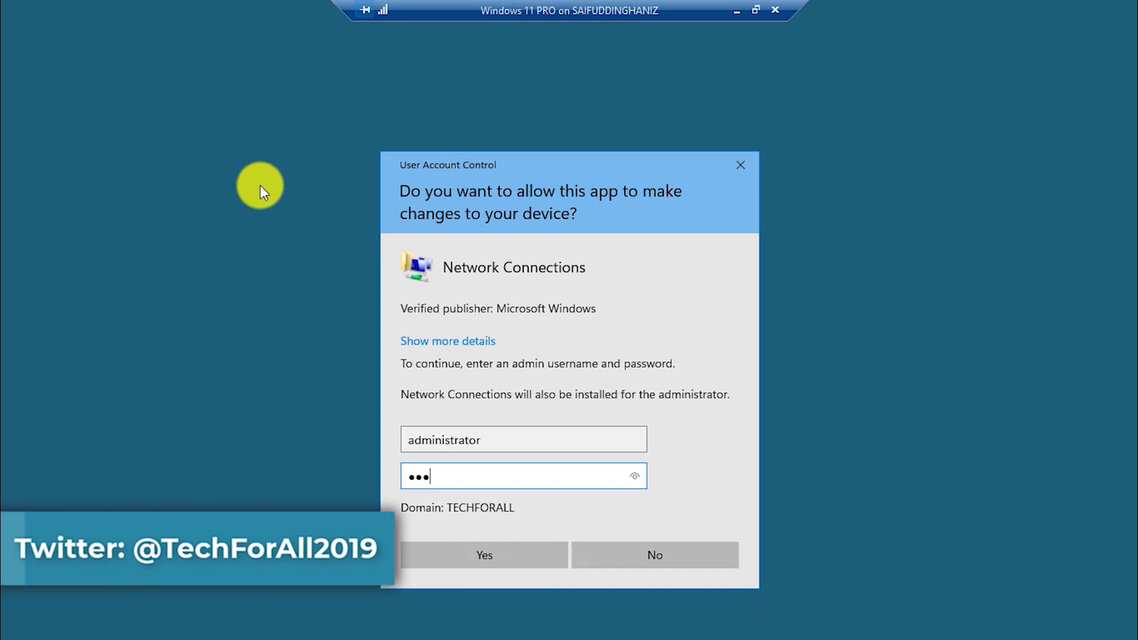
key("Return")
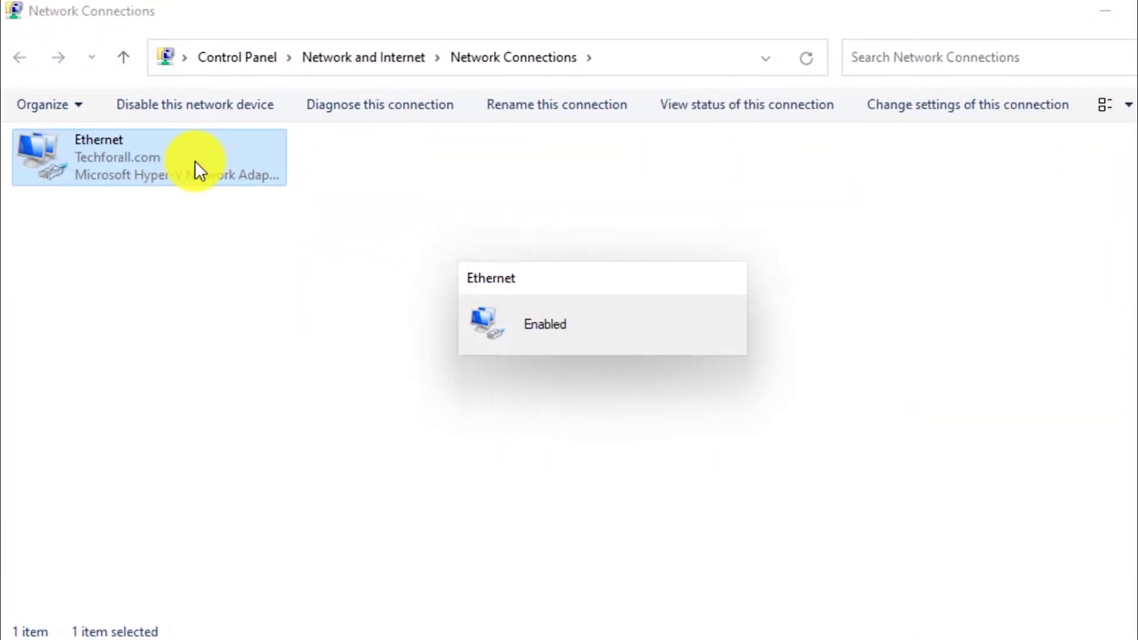
Check the Ethernet details show DHCP-leased IPv4 192.168.137.52, then close both windows.
double_click(119, 160)
left_click(485, 314)
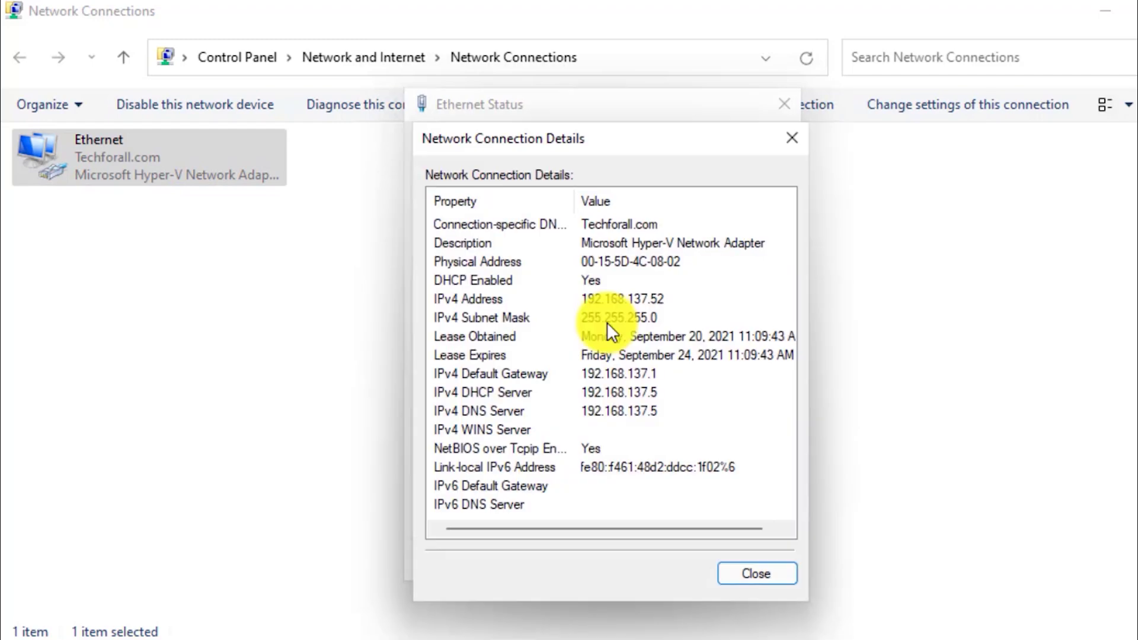
left_click(650, 301)
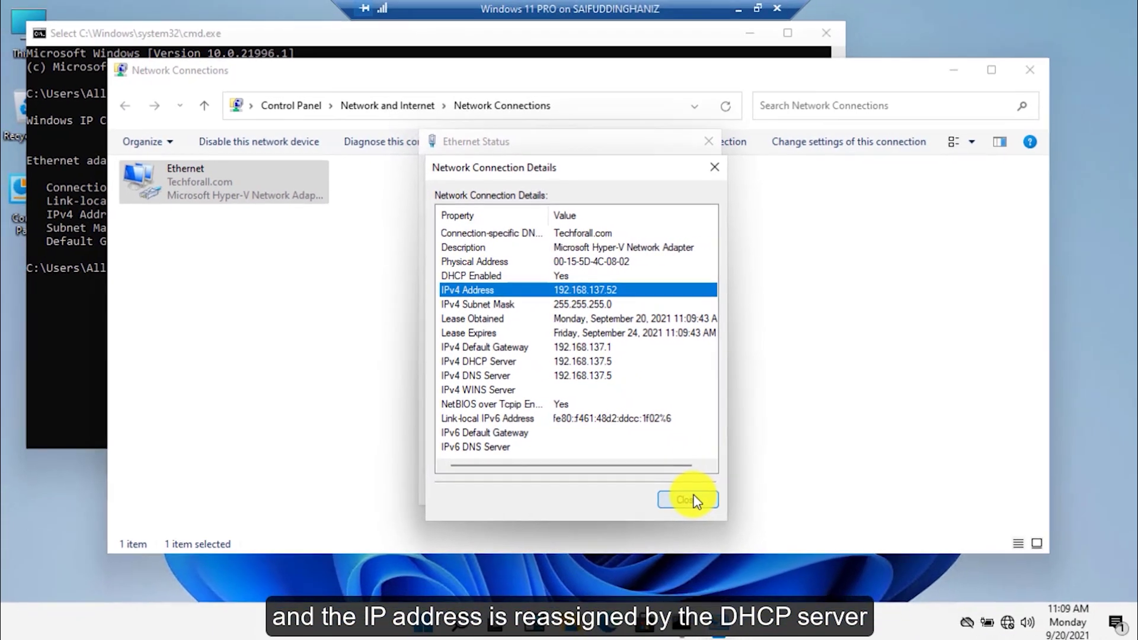
left_click(691, 497)
left_click(675, 487)
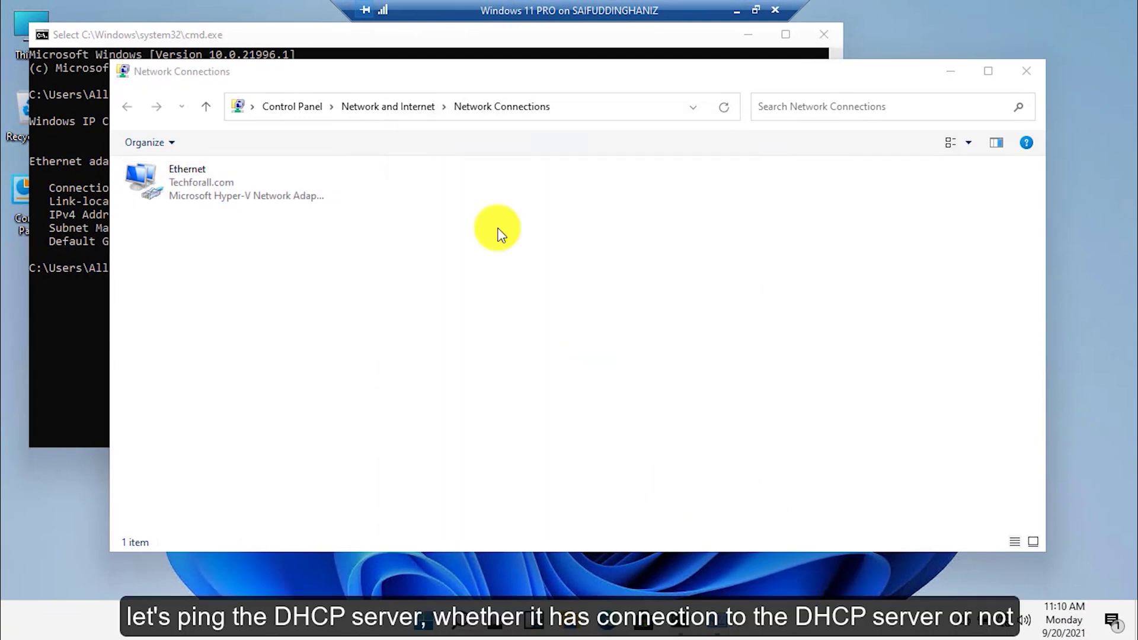
Ping 192.168.137.5, then close the Windows 10 Ethernet details showing APIPA 169.254.190.140.
key("super+r")
type("ping")
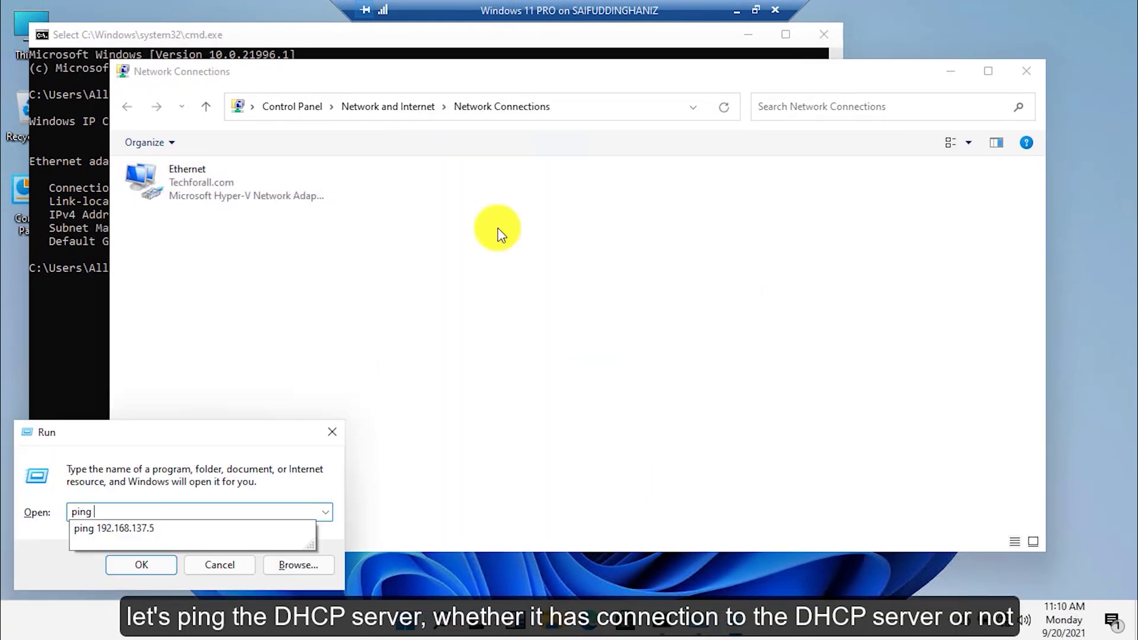
key("Down")
key("Return")
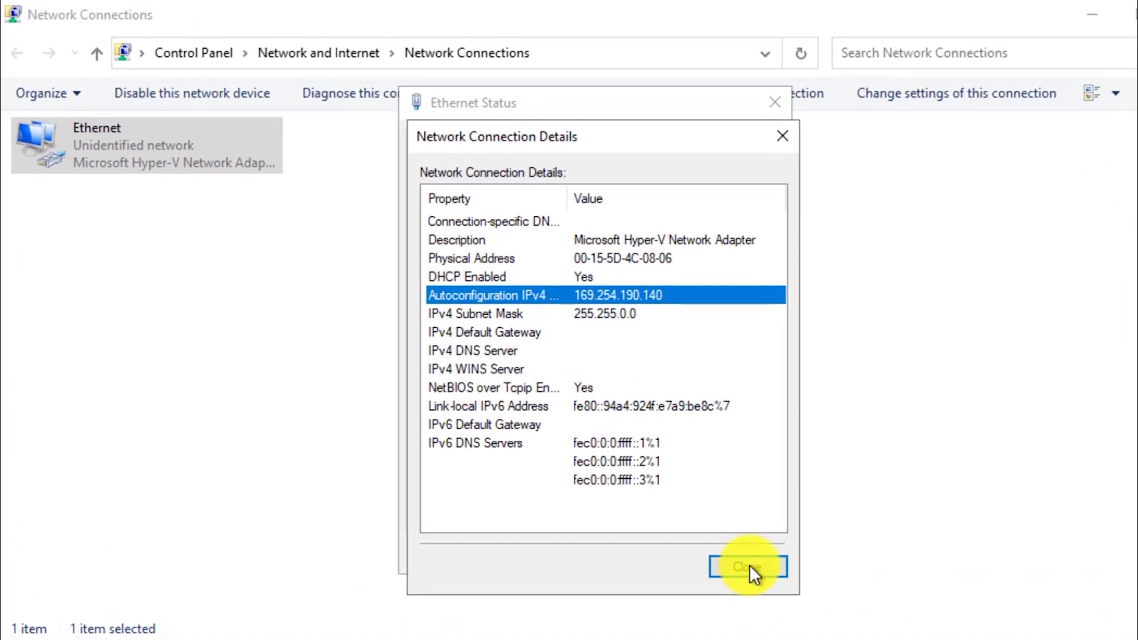
left_click(685, 498)
left_click(686, 487)
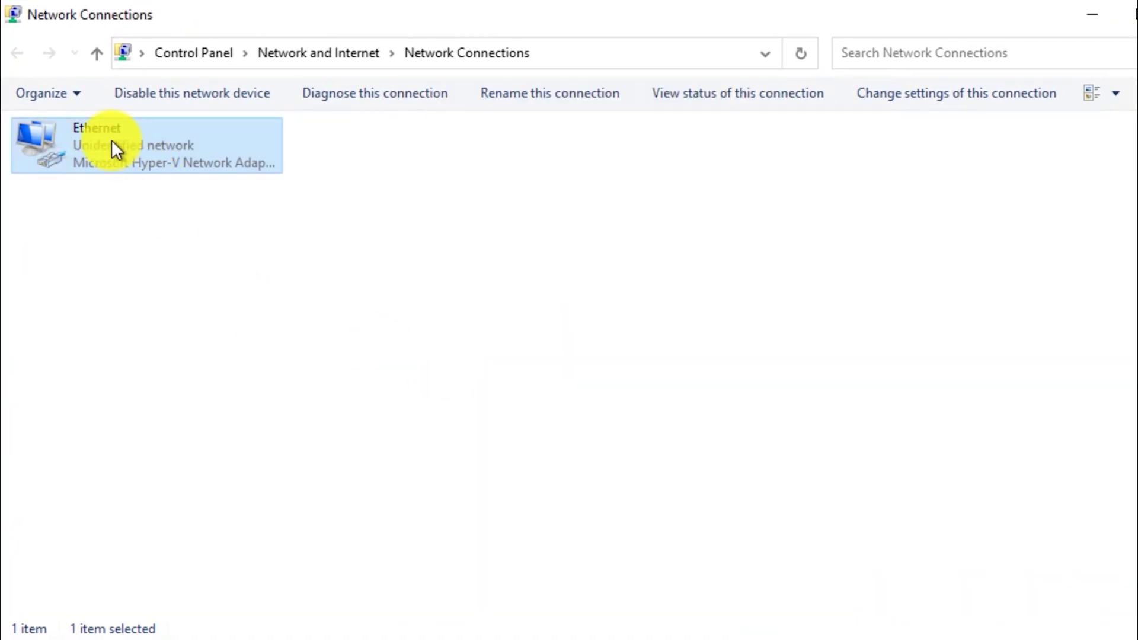
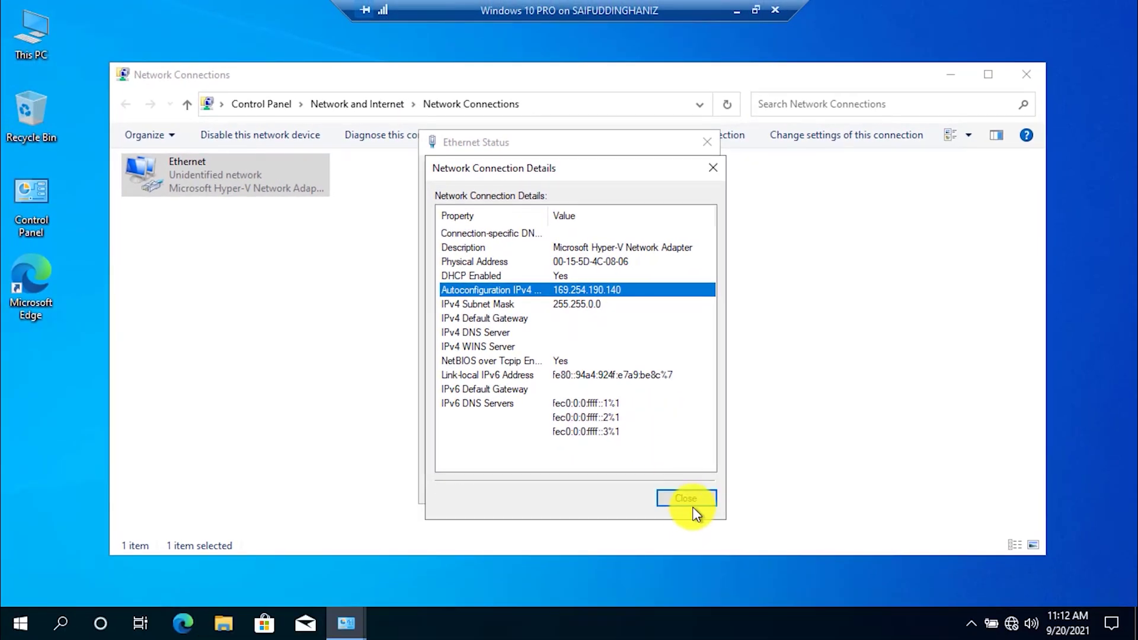
Close the Ethernet status windows and open the blocked client's Deny filter entry for editing.
left_click(695, 497)
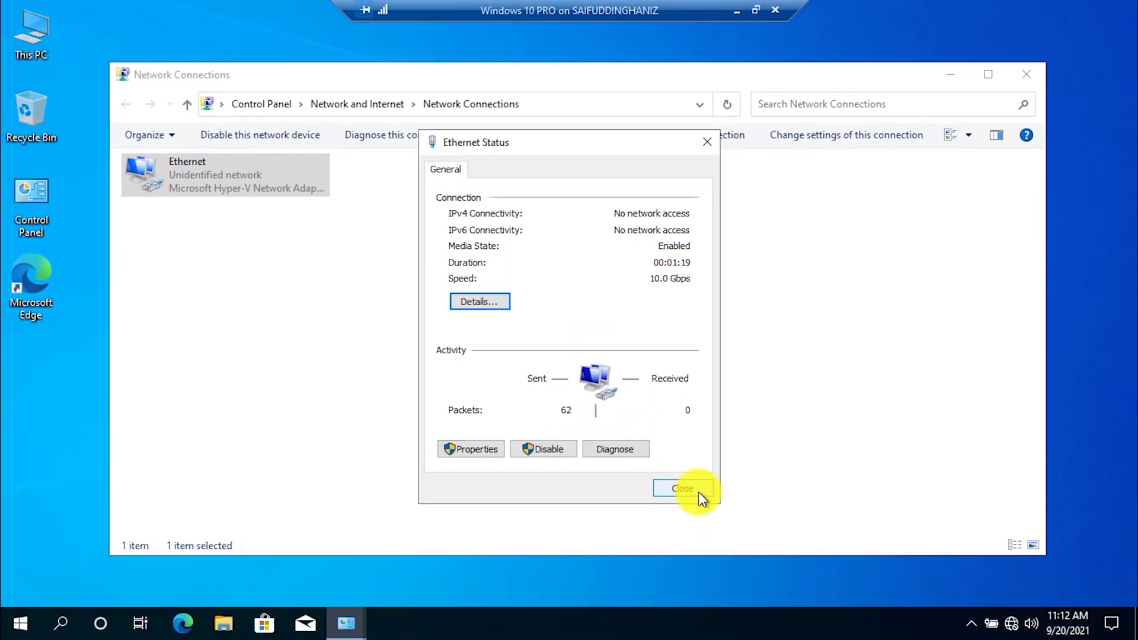
left_click(693, 491)
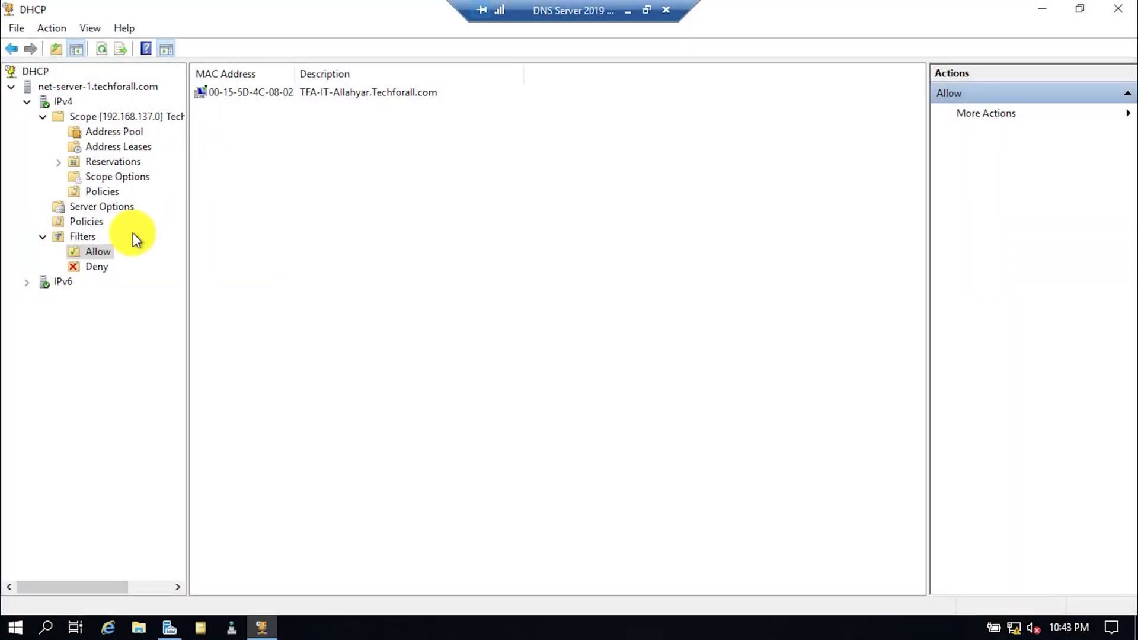
left_click(97, 267)
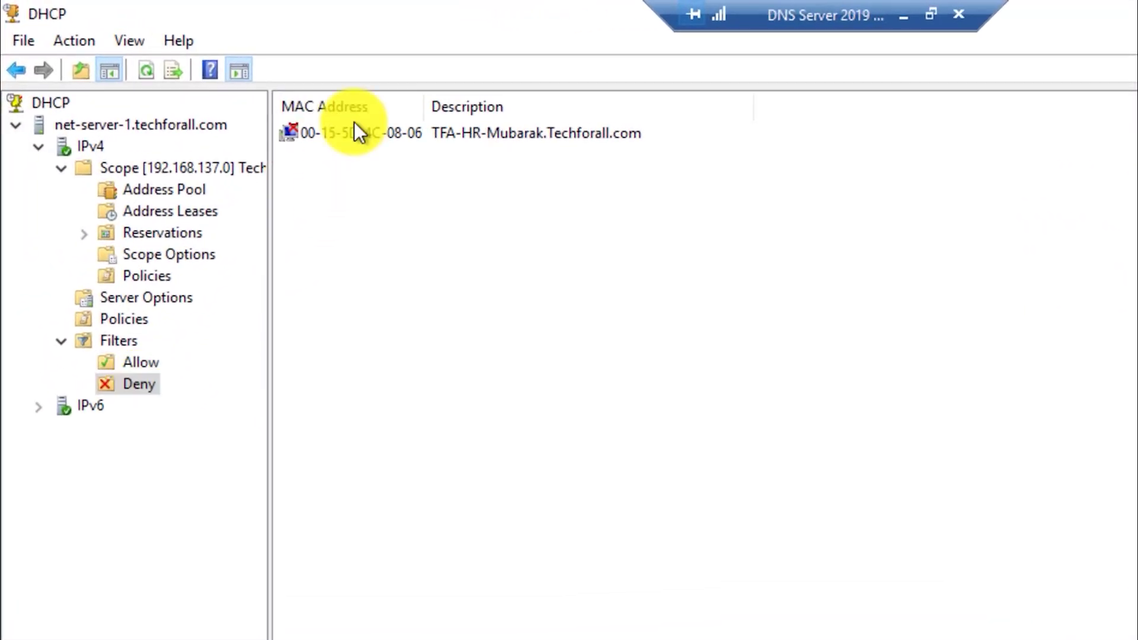
left_click(376, 133)
right_click(408, 134)
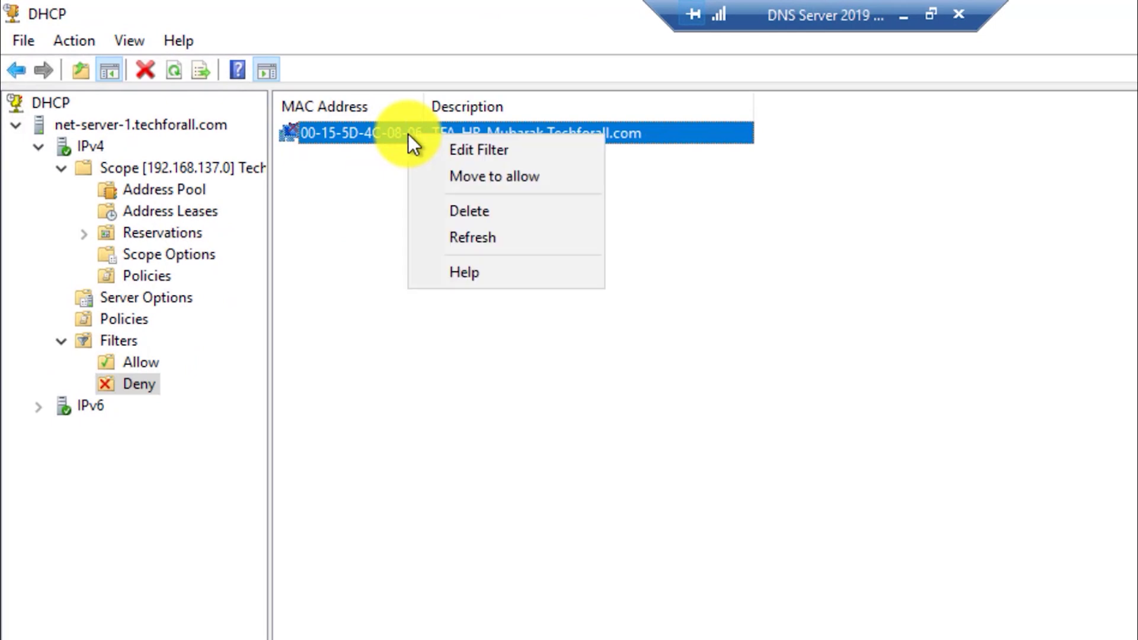
left_click(465, 150)
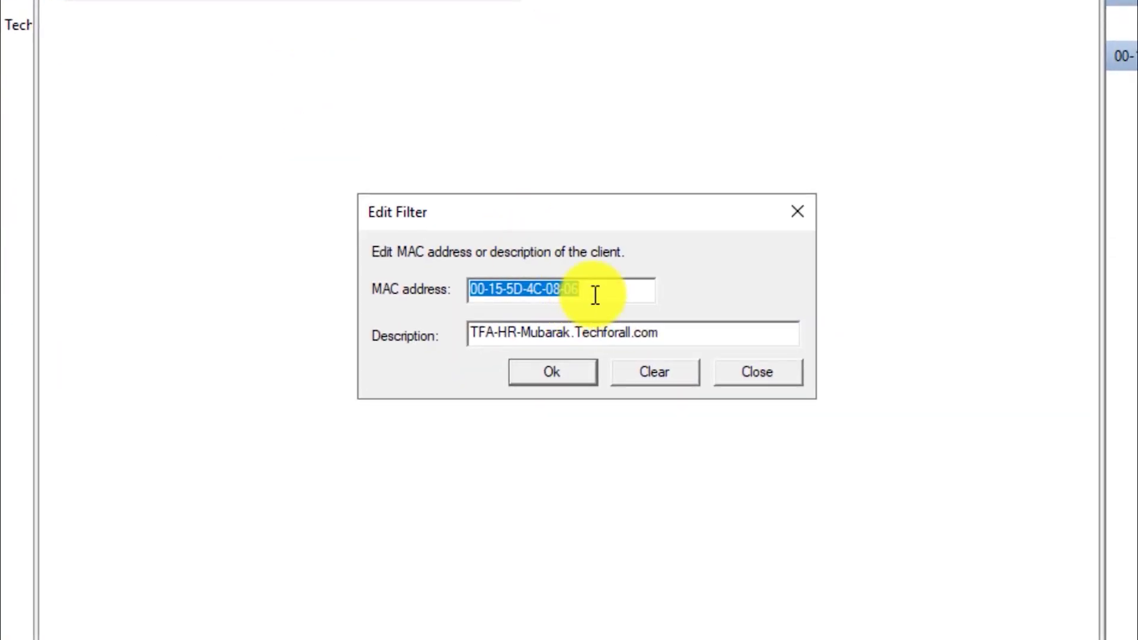
Copy MAC address 00-15-5D-4C-08-06, then delete the entry from the Deny filter.
left_click(595, 296)
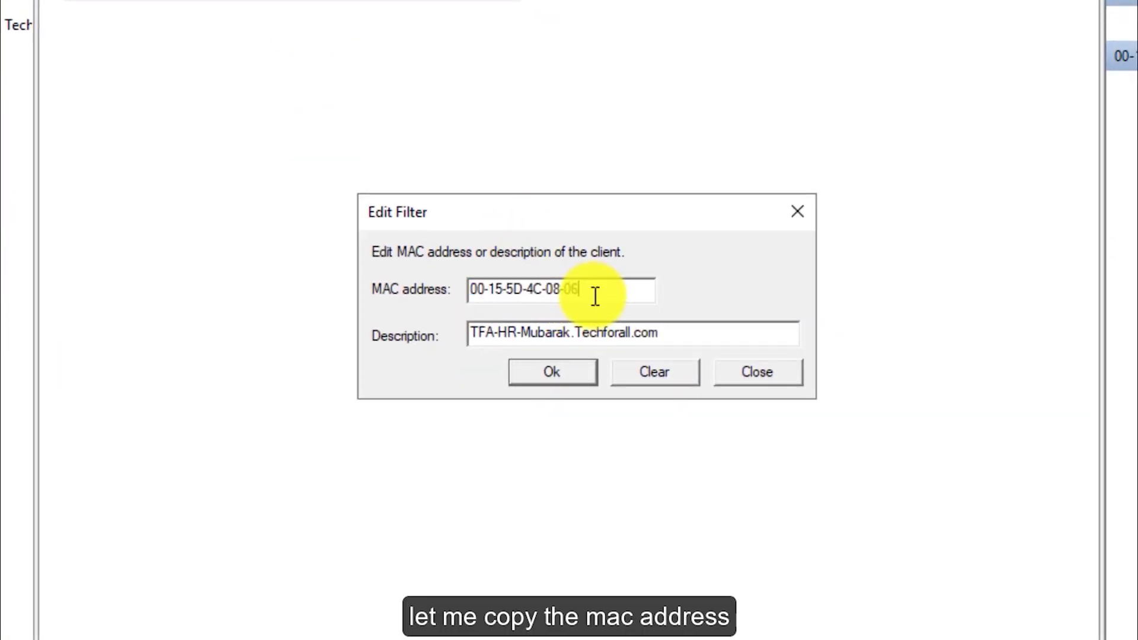
key("shift+Left")
key("shift+Left")
key("shift+Left")
key("shift+Left")
key("shift+Left")
key("shift+Left")
key("shift+Left")
key("shift+Left")
key("shift+Left")
key("shift+Left")
key("shift+Left")
key("shift+Left")
key("shift+Left")
key("shift+Left")
key("shift+Left")
key("shift+Left")
key("shift+Left")
key("ctrl+c")
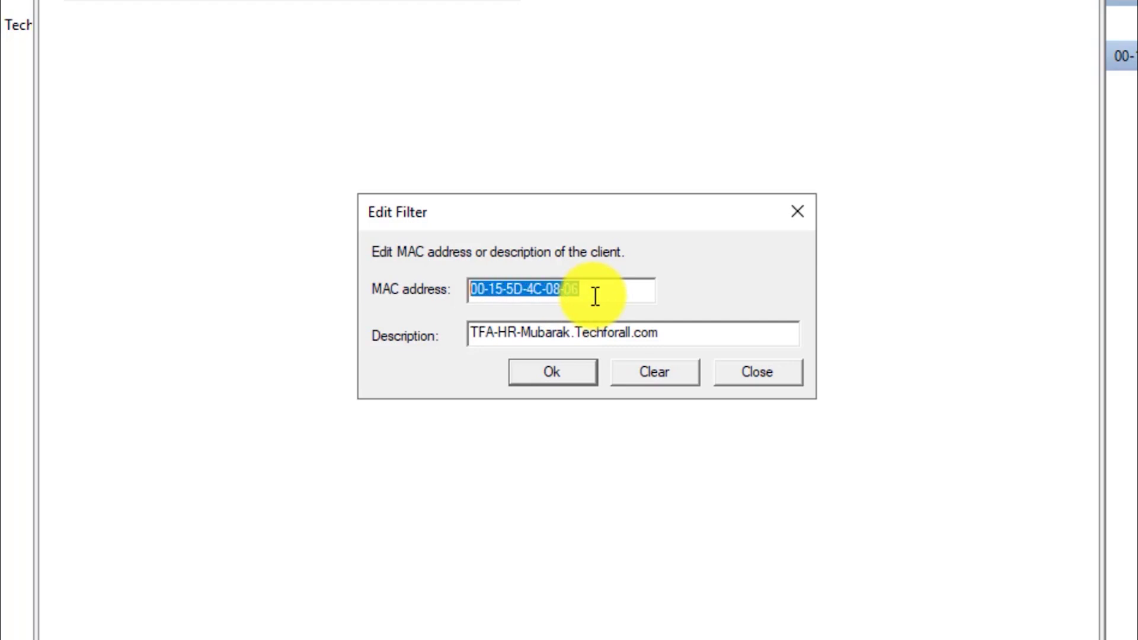
left_click(738, 370)
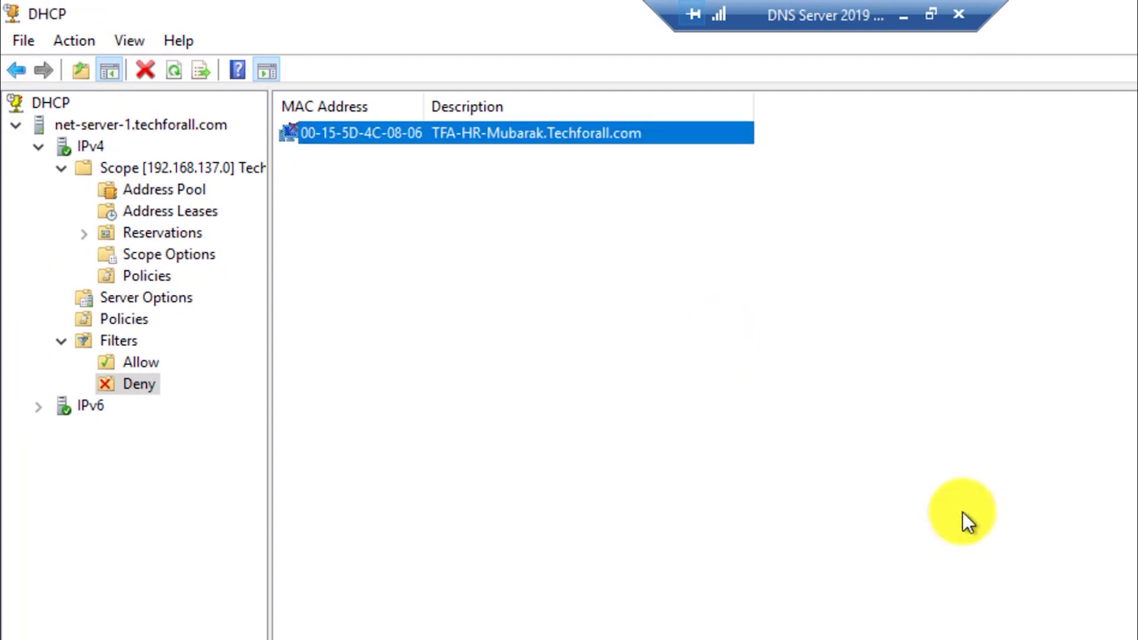
left_click(144, 70)
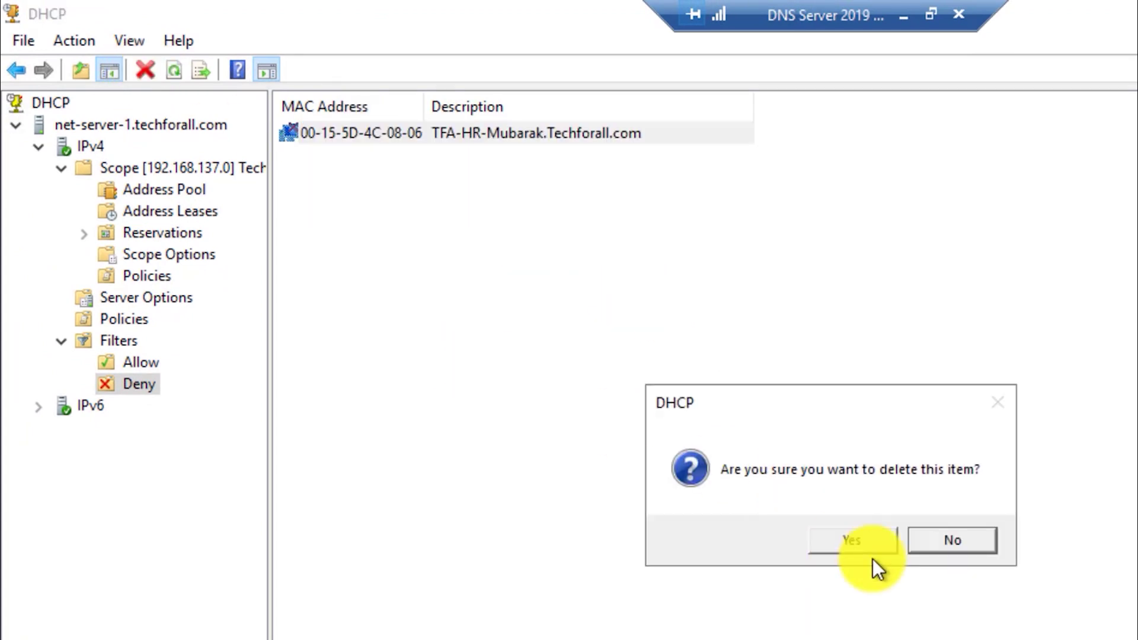
left_click(861, 540)
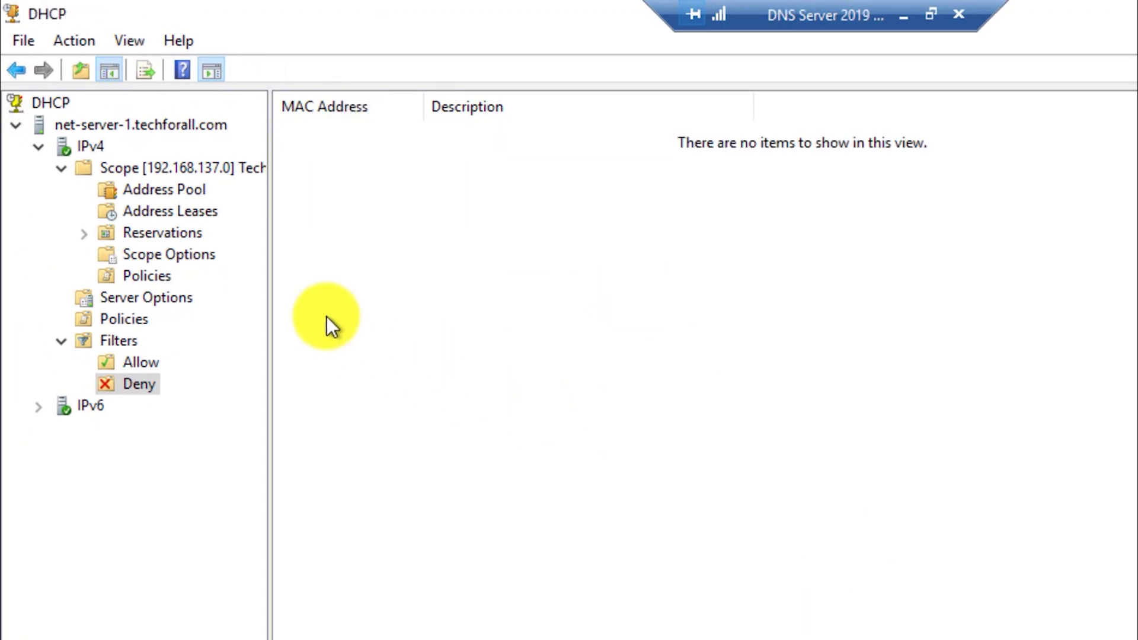
Add a new Allow filter for MAC 00-15-5D-4C-08-06, described as the client laptop's Ethernet MAC address.
left_click(140, 361)
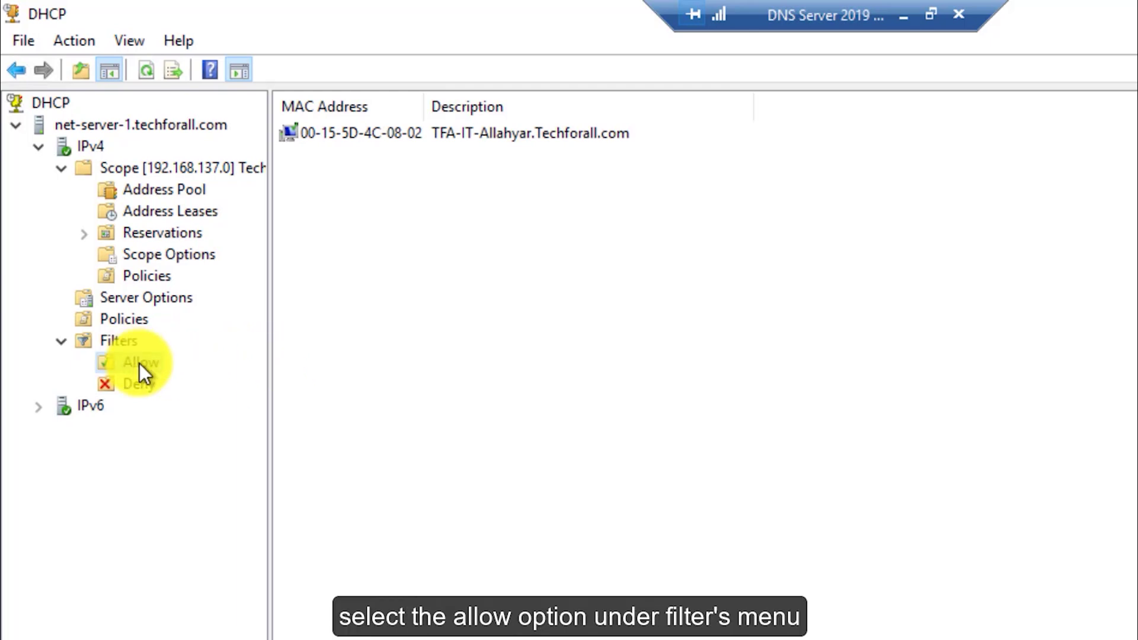
right_click(140, 364)
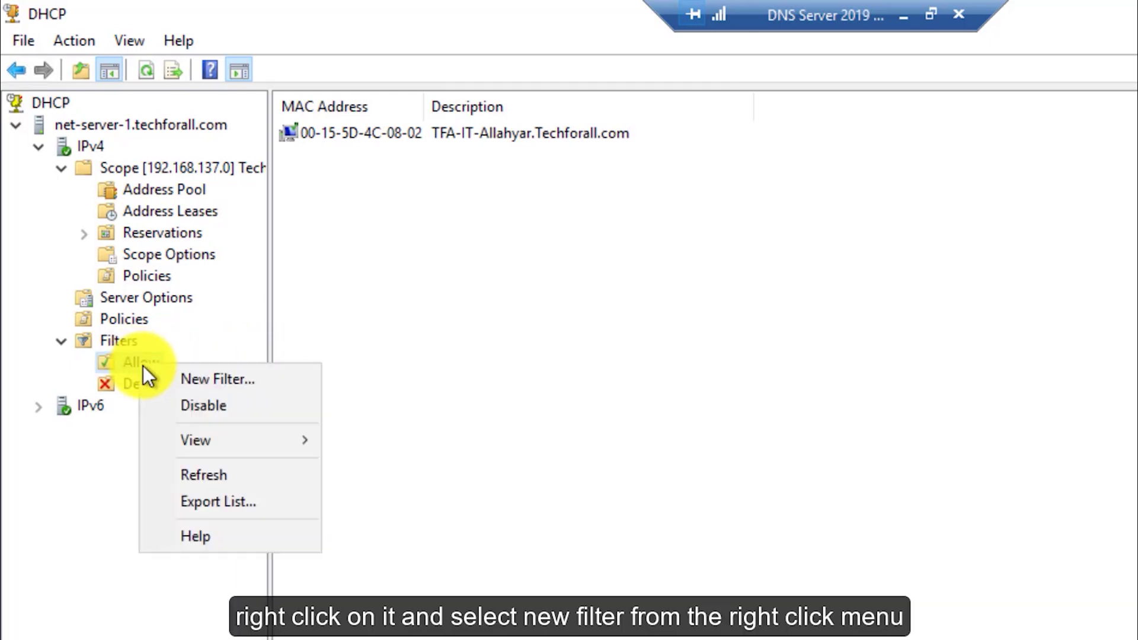
left_click(251, 387)
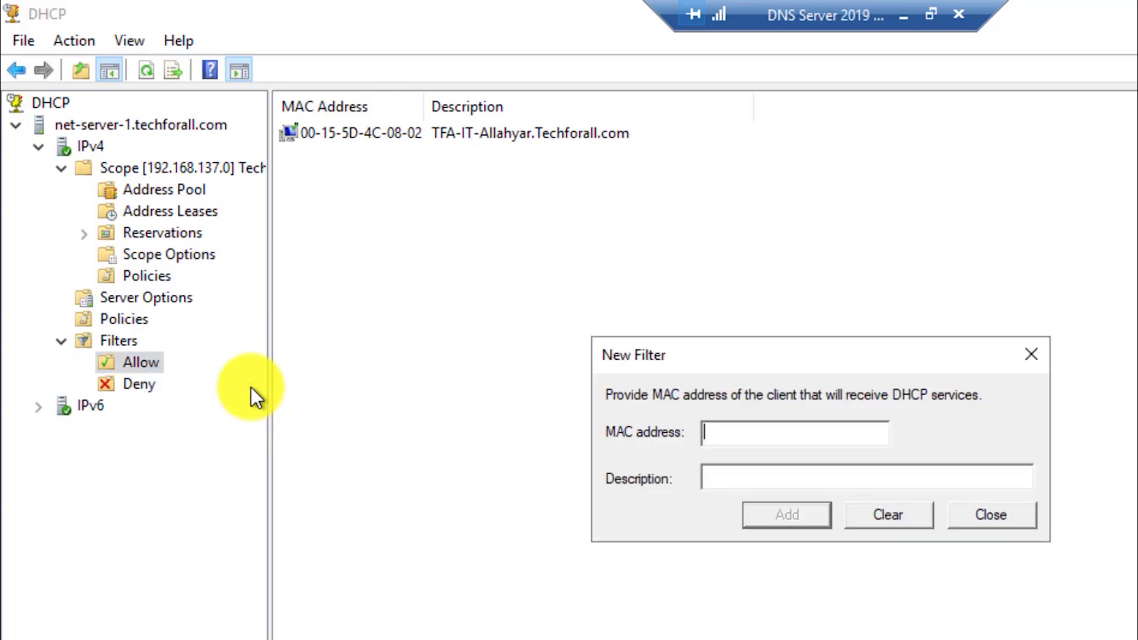
key("ctrl+v")
key("Tab")
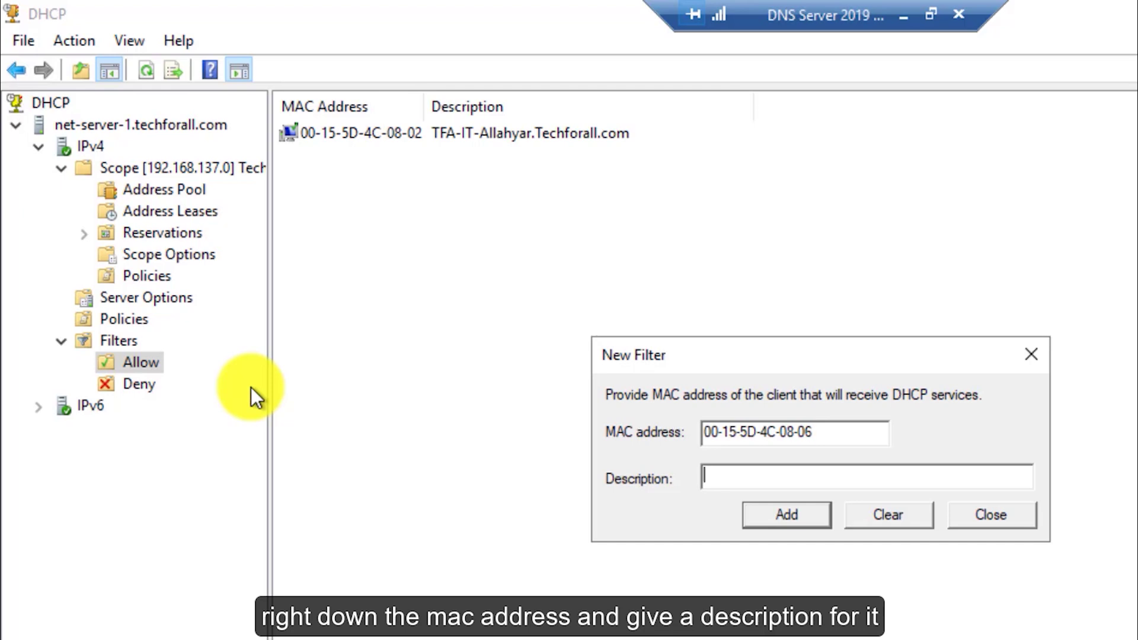
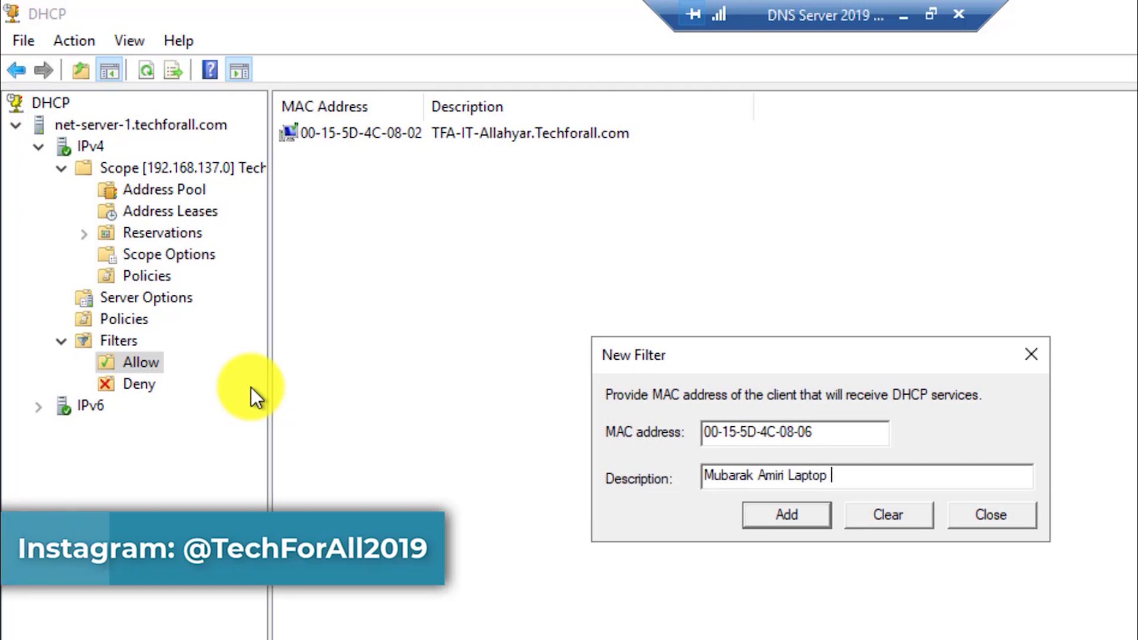
type("Etheme")
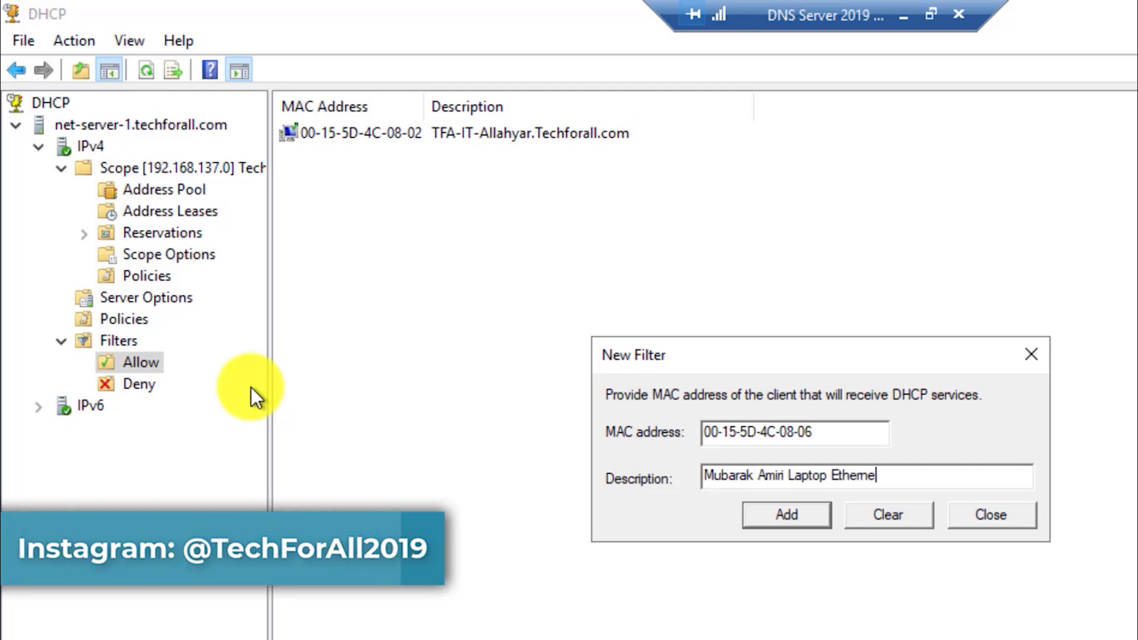
type("t M")
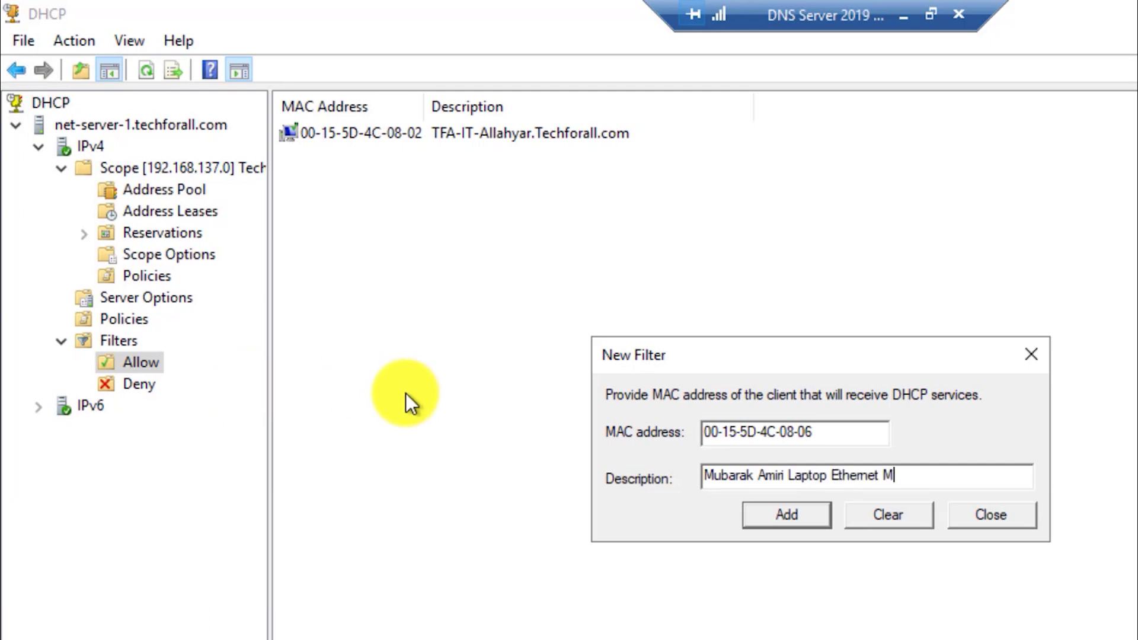
type("ac Address")
left_click(794, 516)
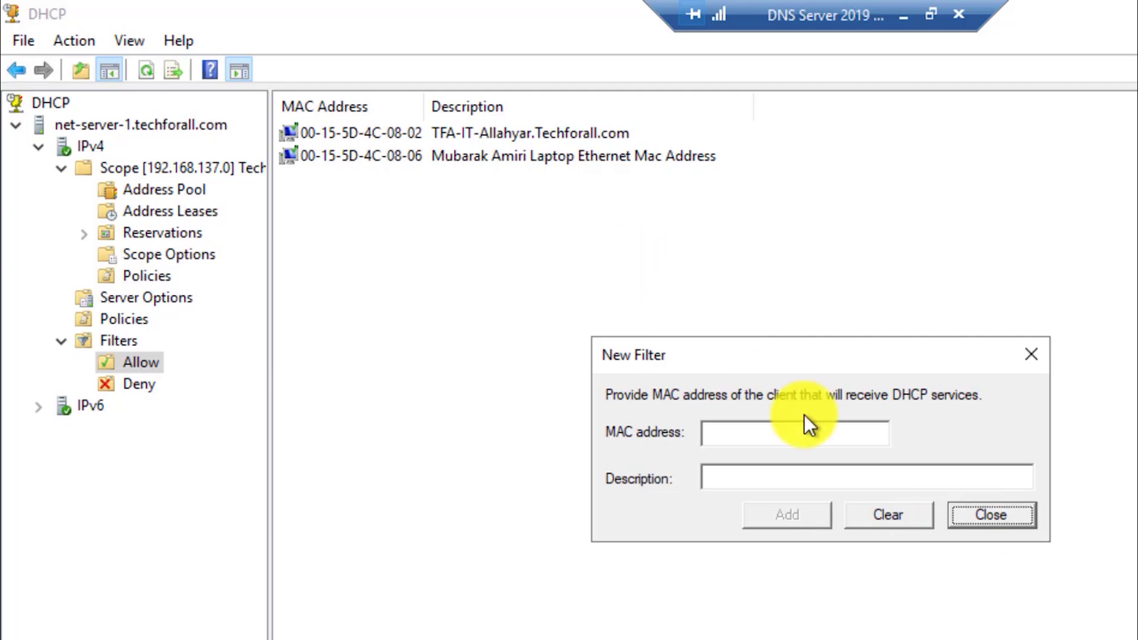
left_click(1007, 516)
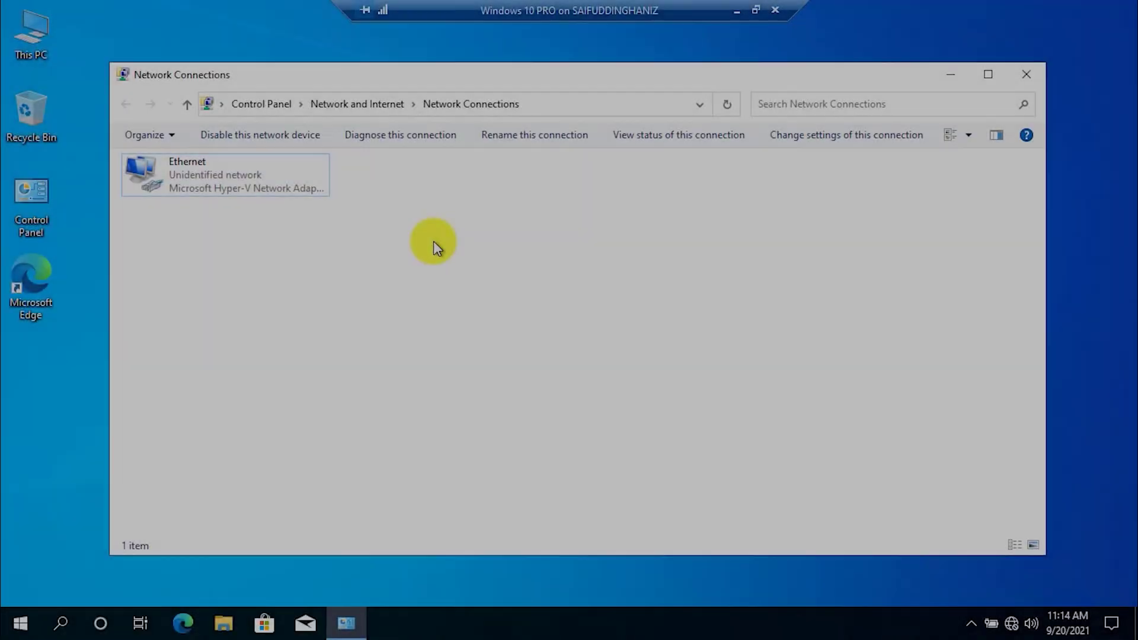
Disable the Ethernet adapter, authenticating as administrator with the admin password.
left_click(239, 178)
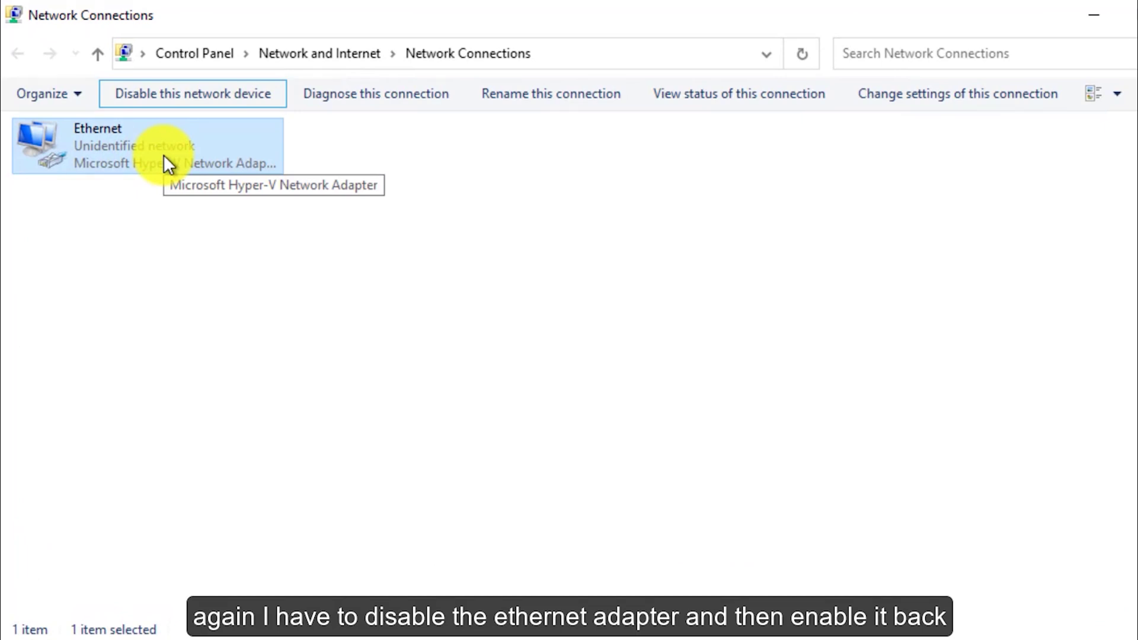
left_click(178, 98)
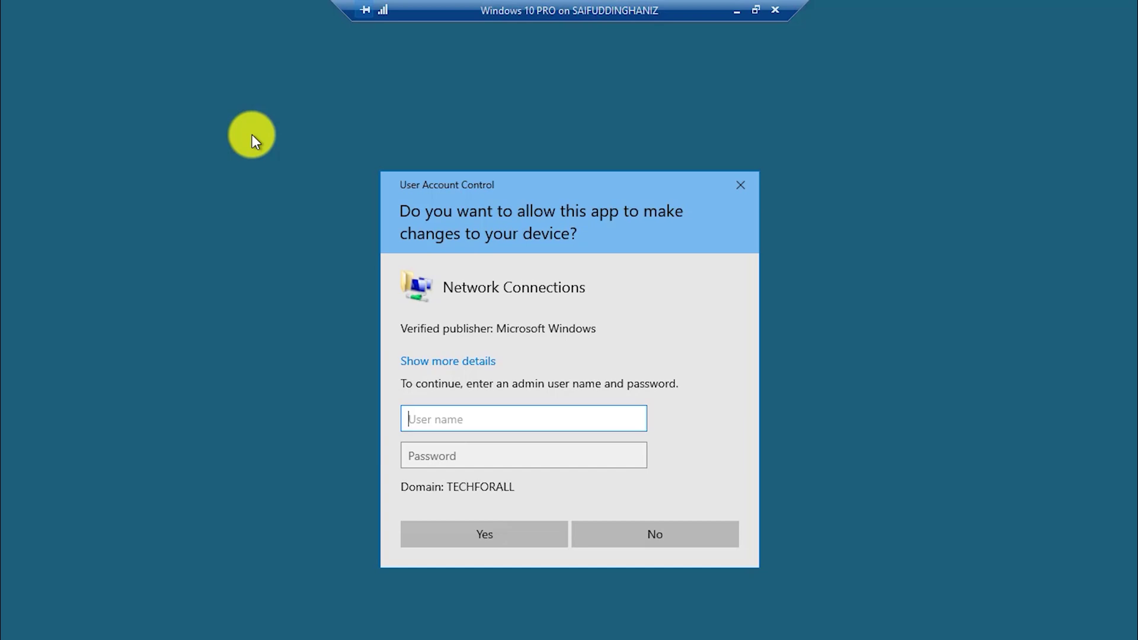
type("administrator")
key("Tab")
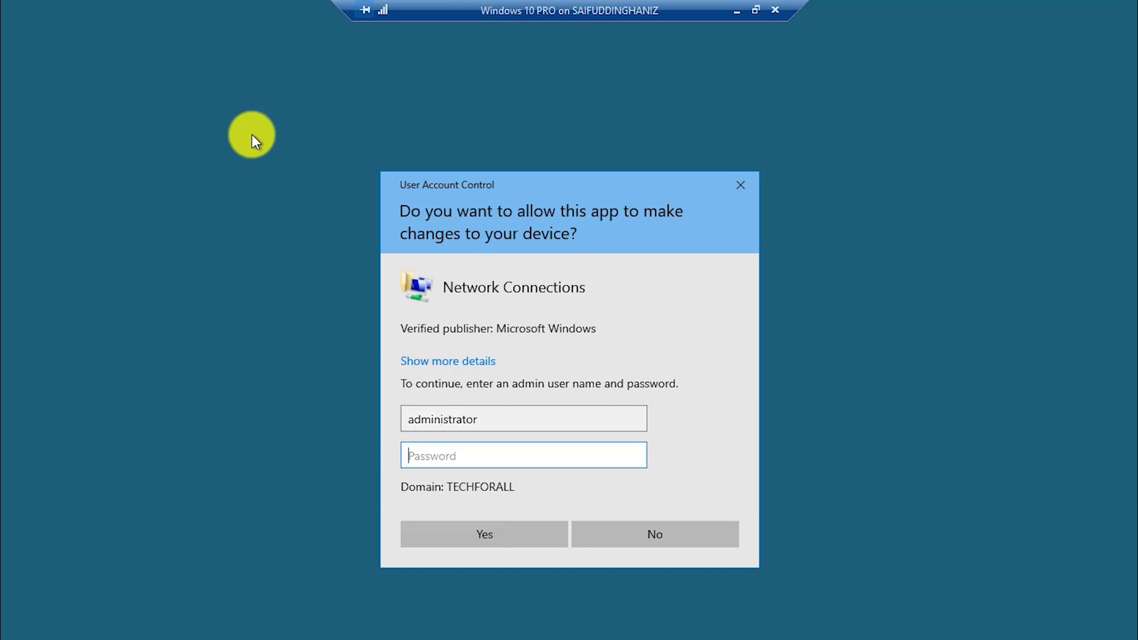
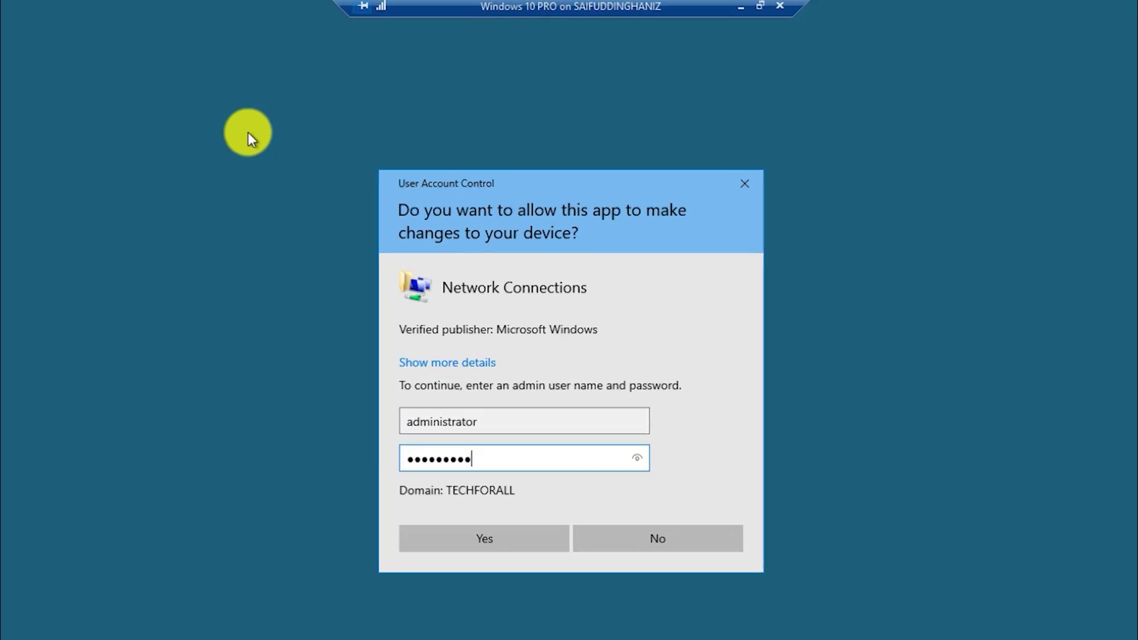
key("Return")
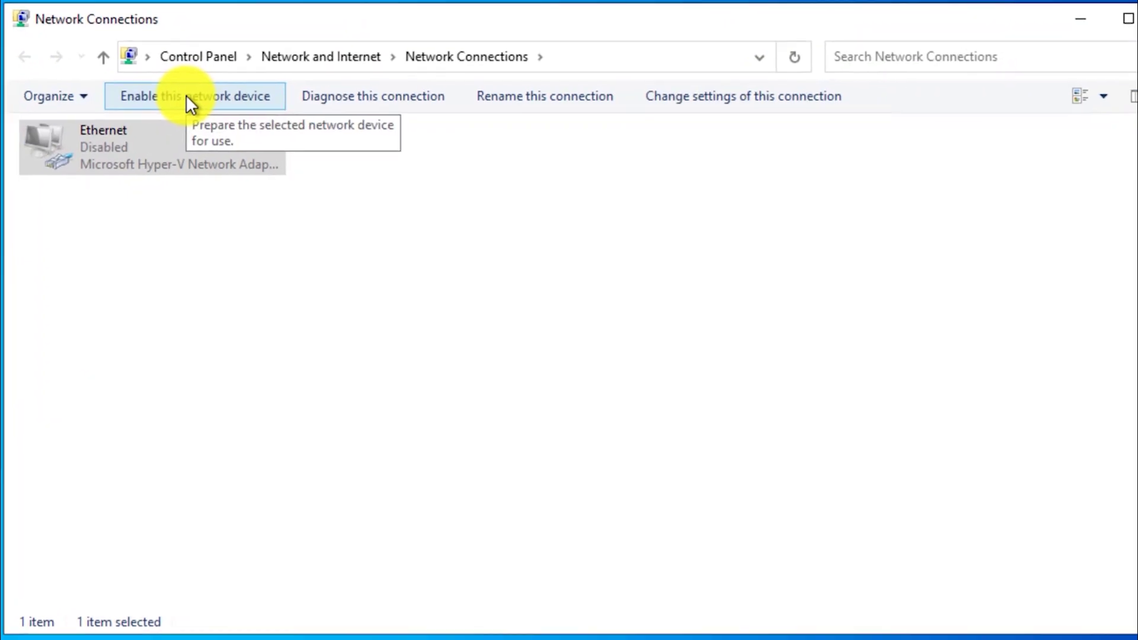
Re-enable the Ethernet adapter, again authenticating as administrator with the admin password.
left_click(188, 99)
type("administ")
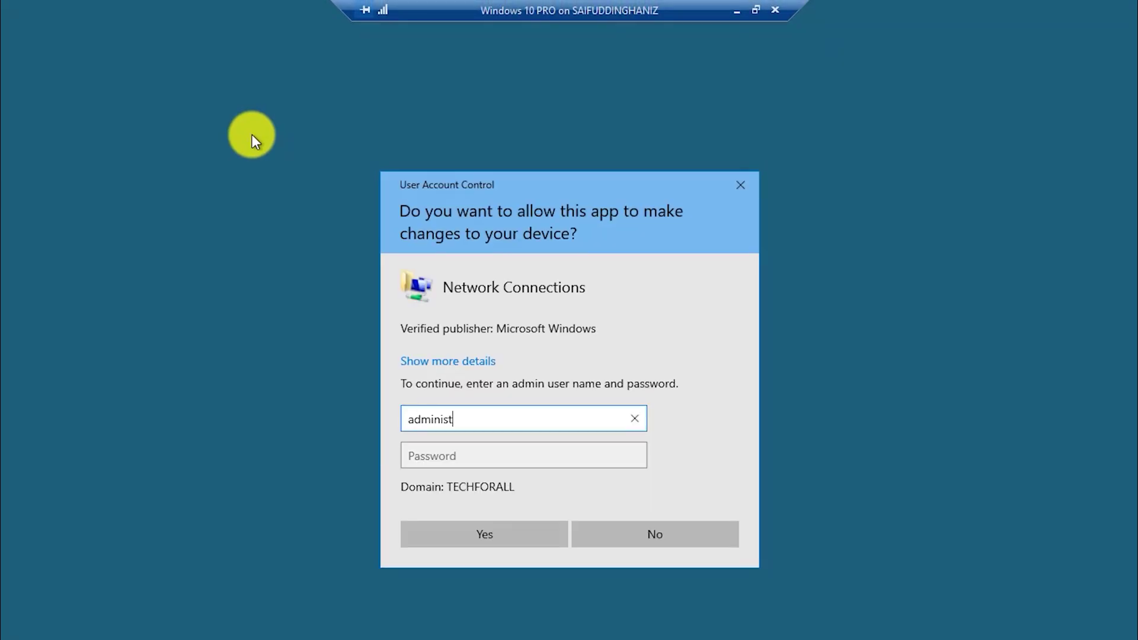
type("rator")
key("Tab")
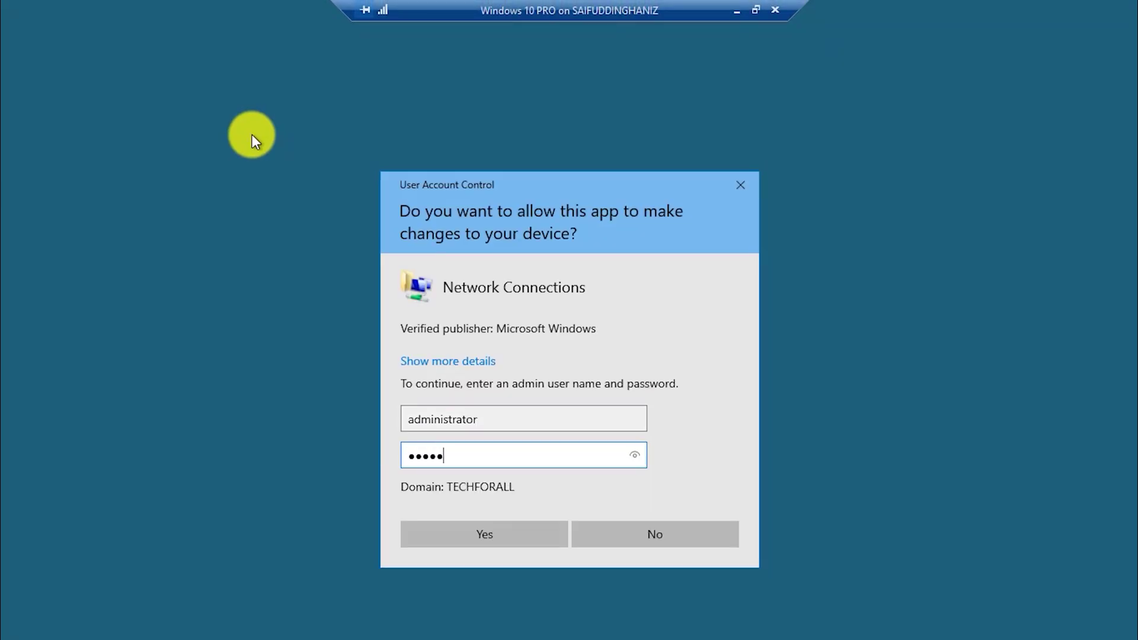
key("Return")
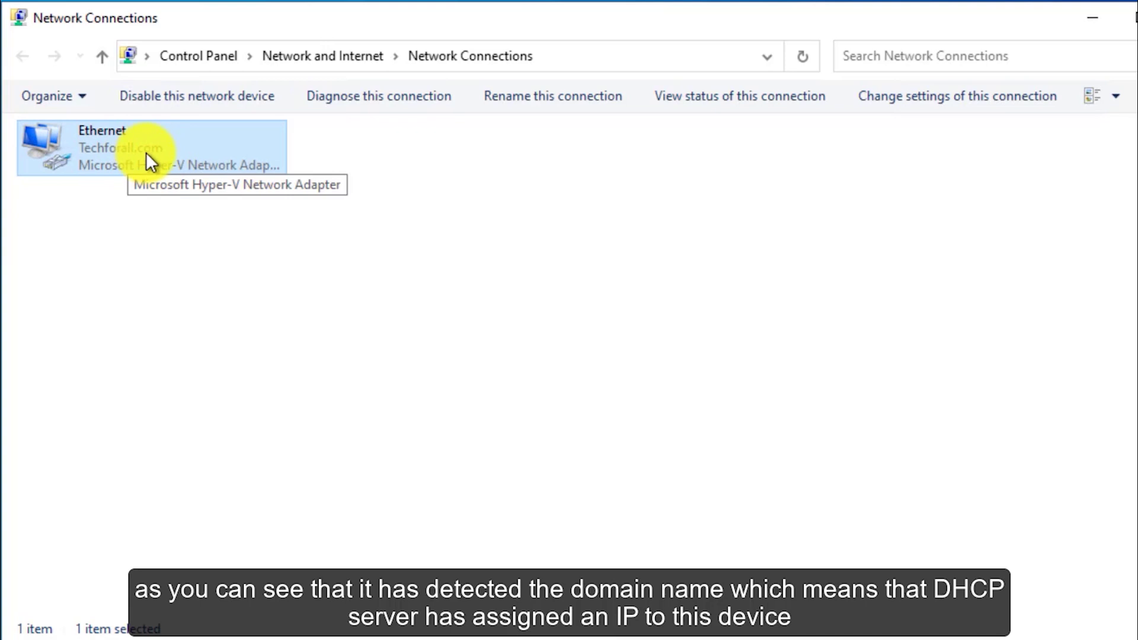
double_click(146, 153)
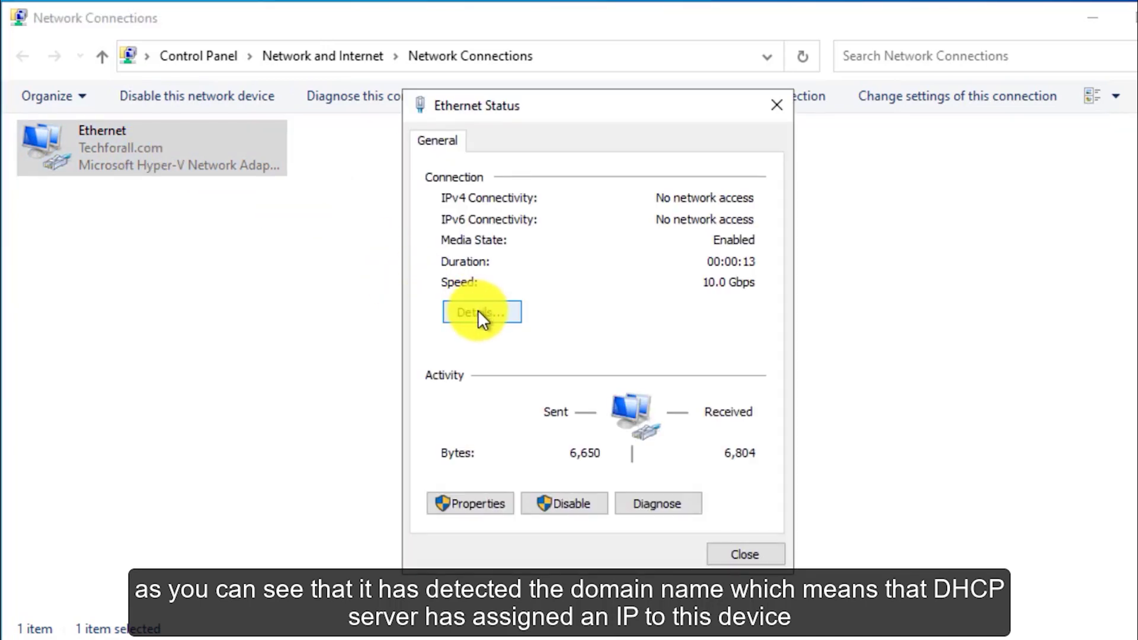
left_click(478, 310)
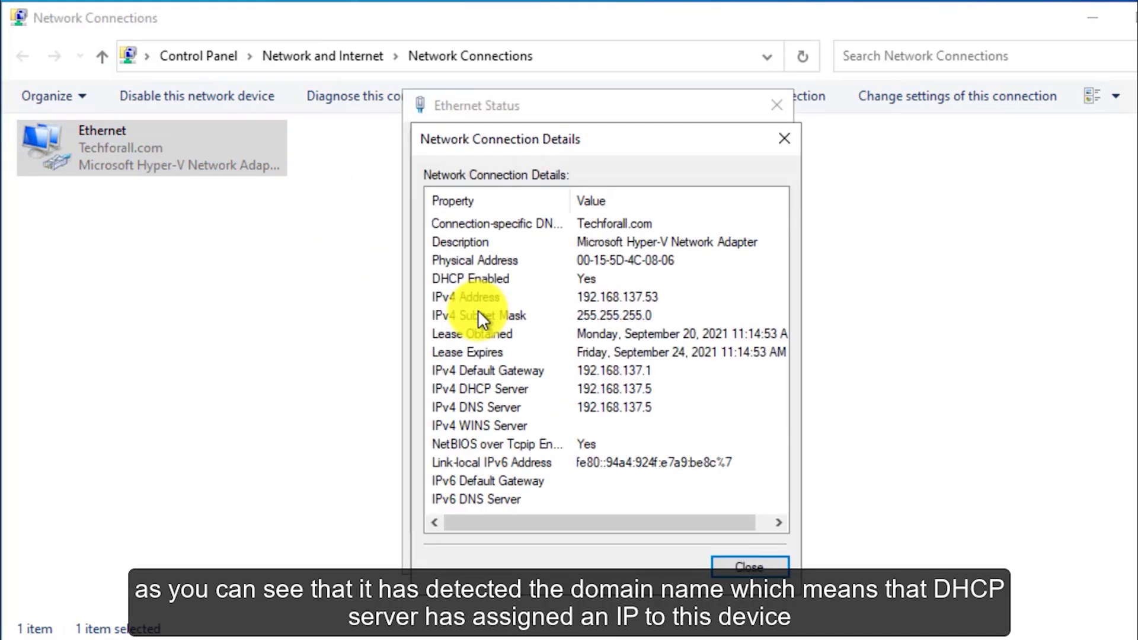
left_click(665, 297)
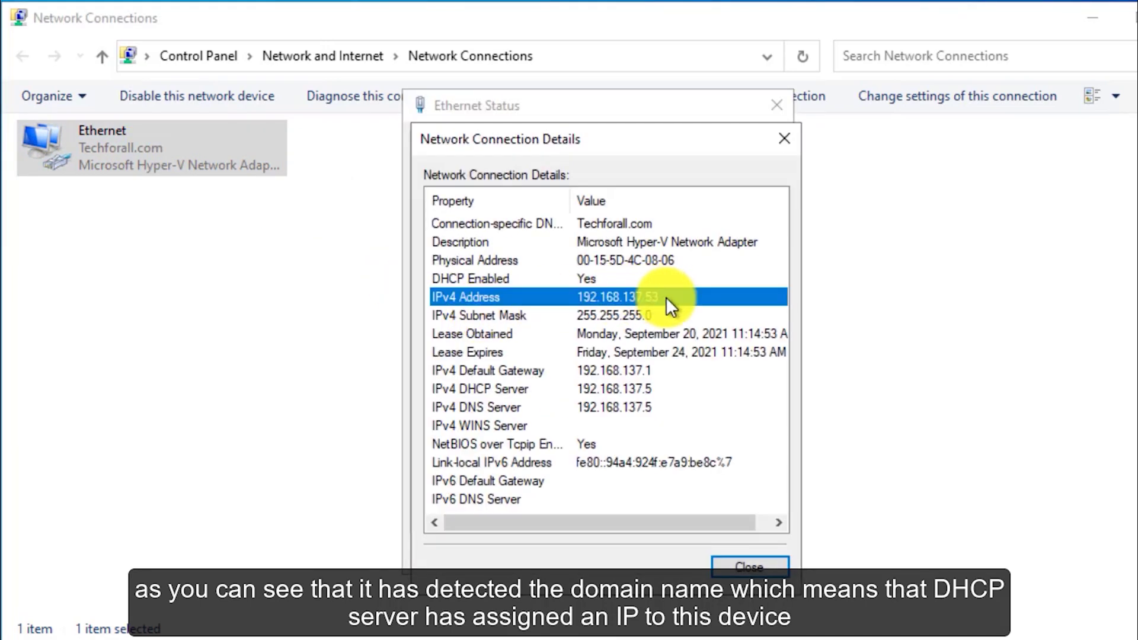
left_click(759, 567)
left_click(751, 547)
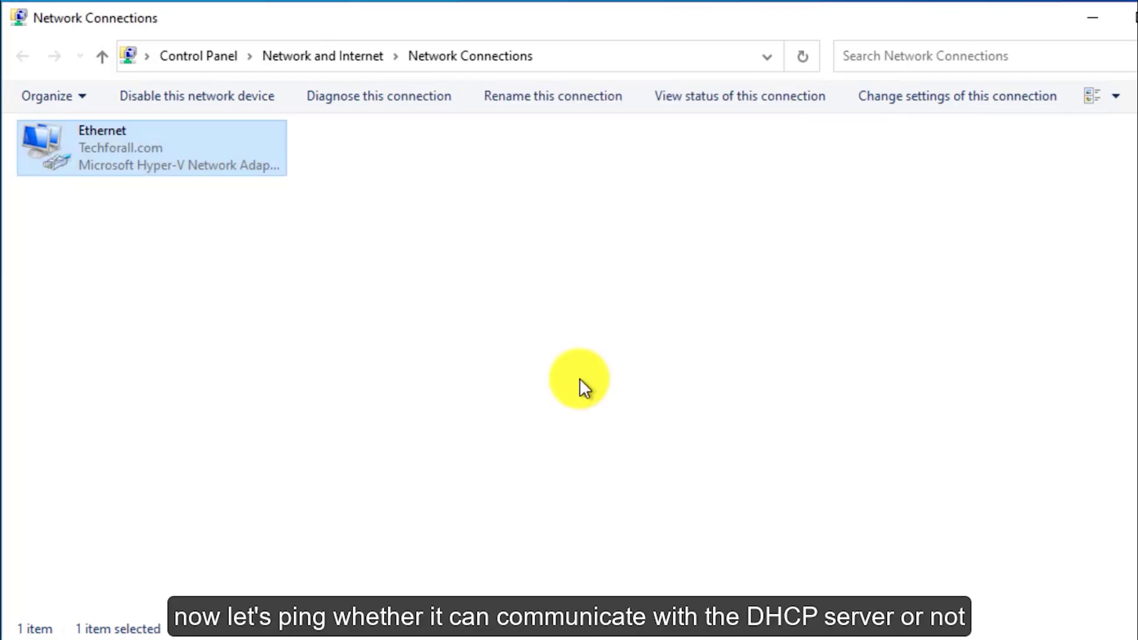
Run 'ping 192.168.137.5' from the Run box to test reaching the DHCP server.
key("super+r")
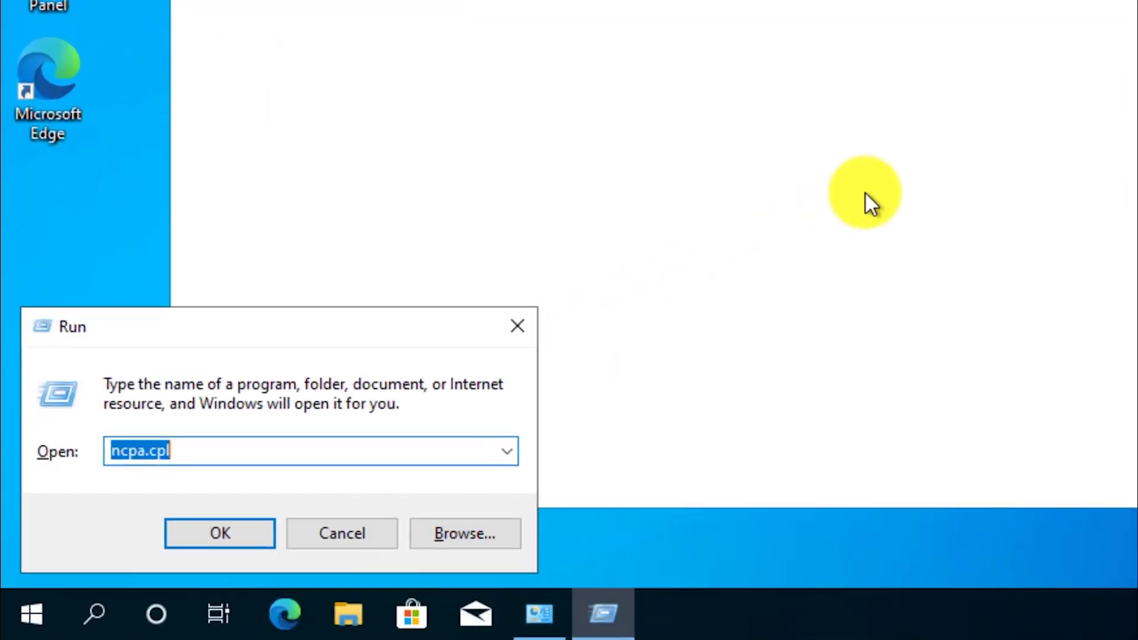
type("ping ")
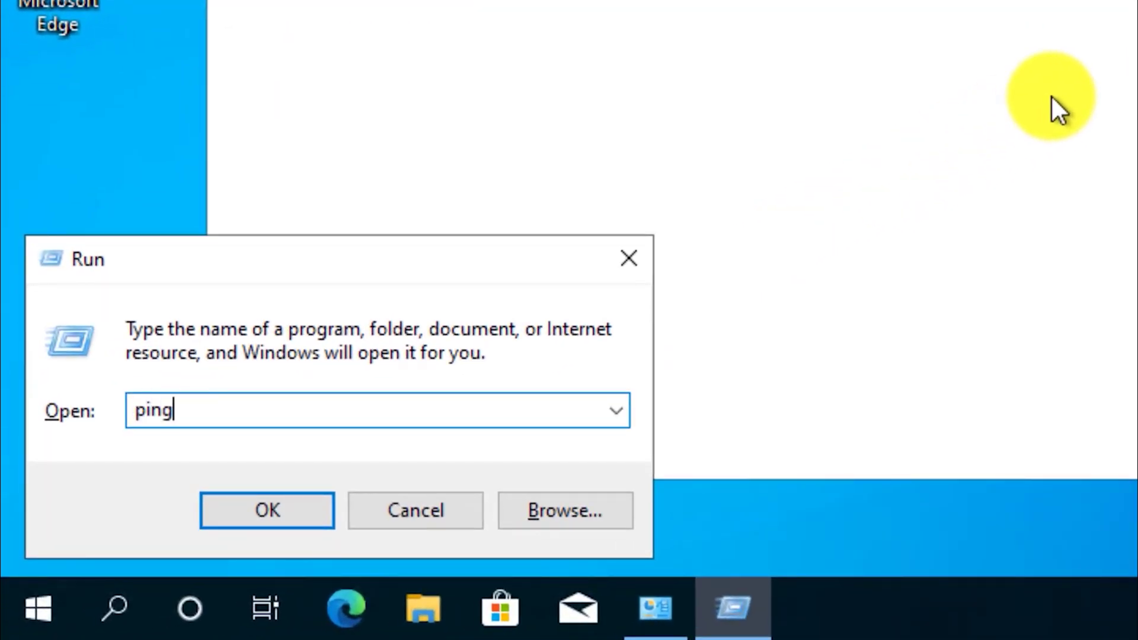
type("192.168.13")
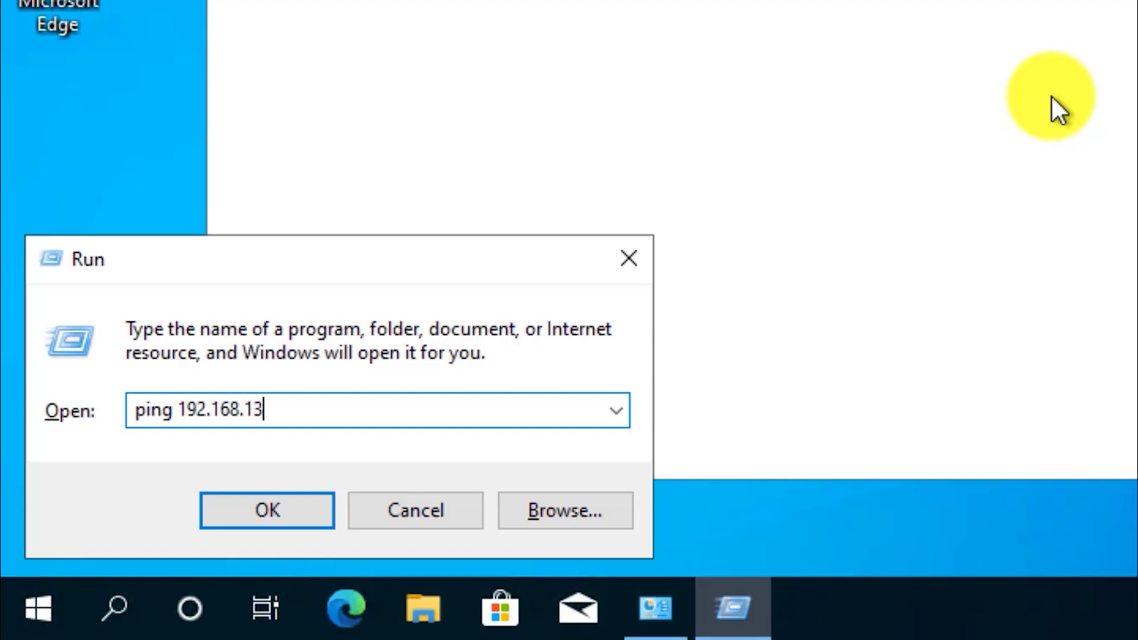
type("7.5")
key("Return")
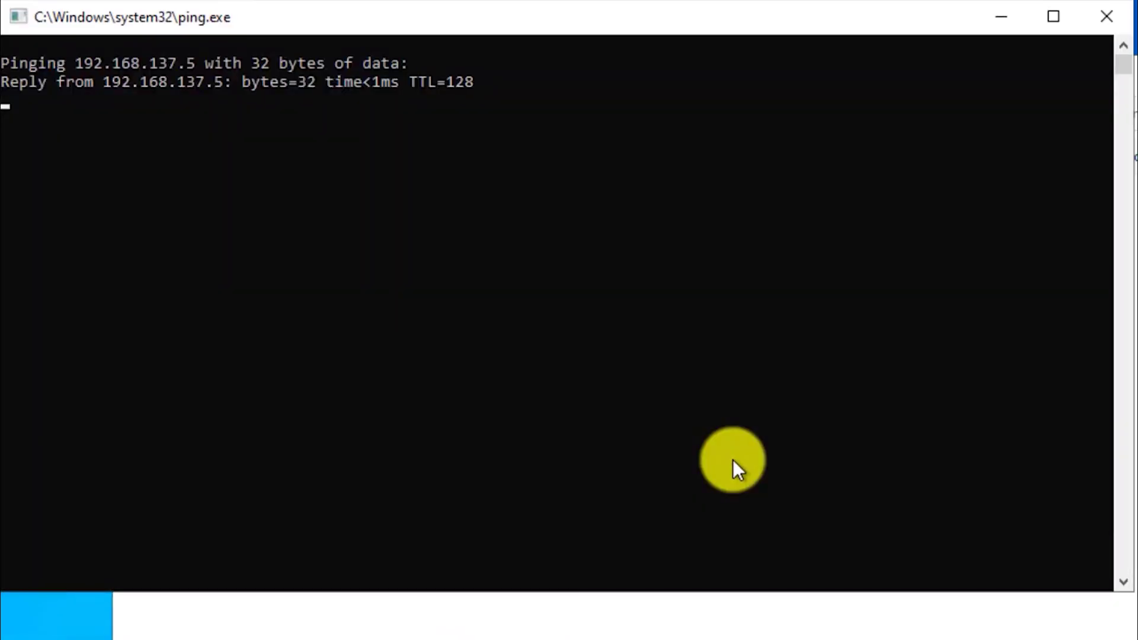